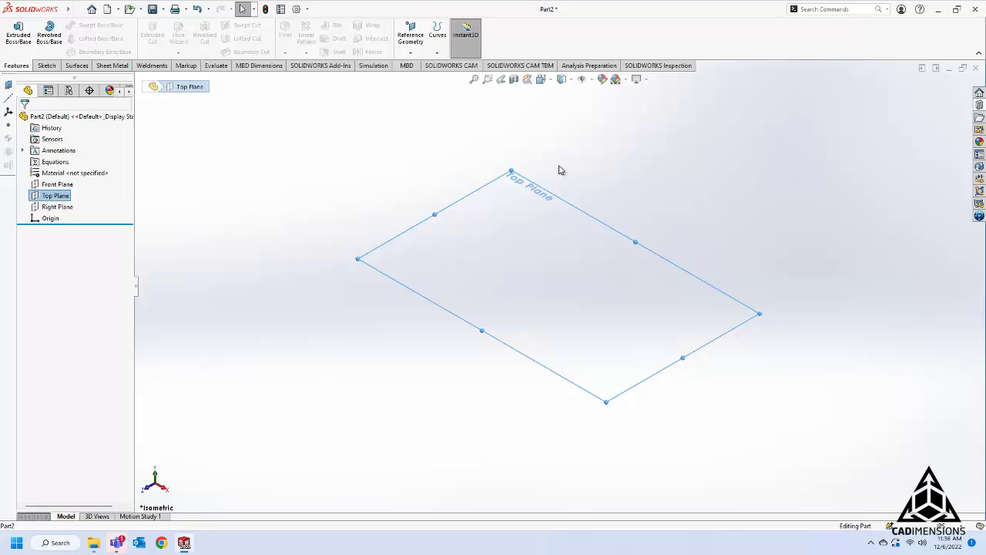
# - Sketch a circle with a radius of about 1.78 in centred on the origin of the Top Plane, and exit the sketch
pyautogui.click(49, 70)
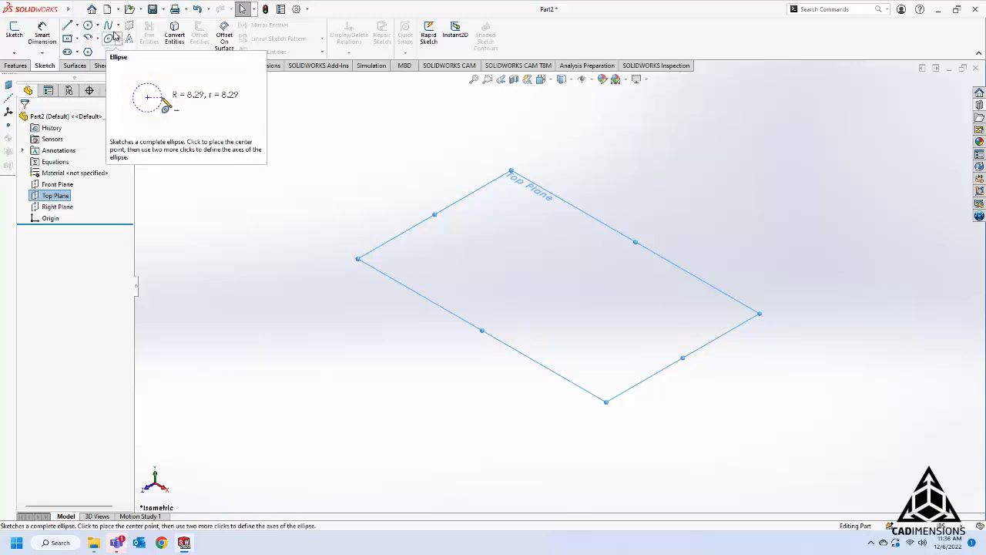
pyautogui.click(89, 27)
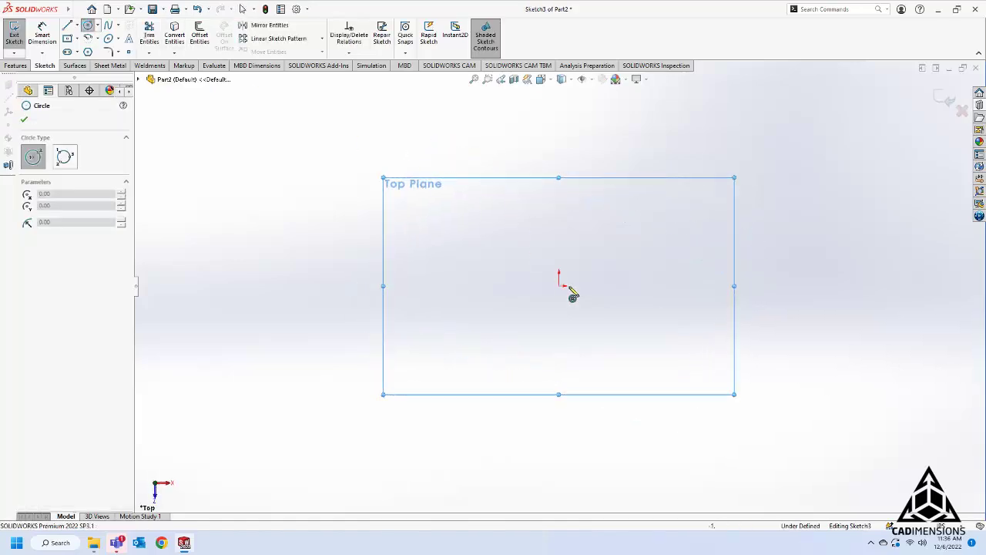
pyautogui.click(560, 286)
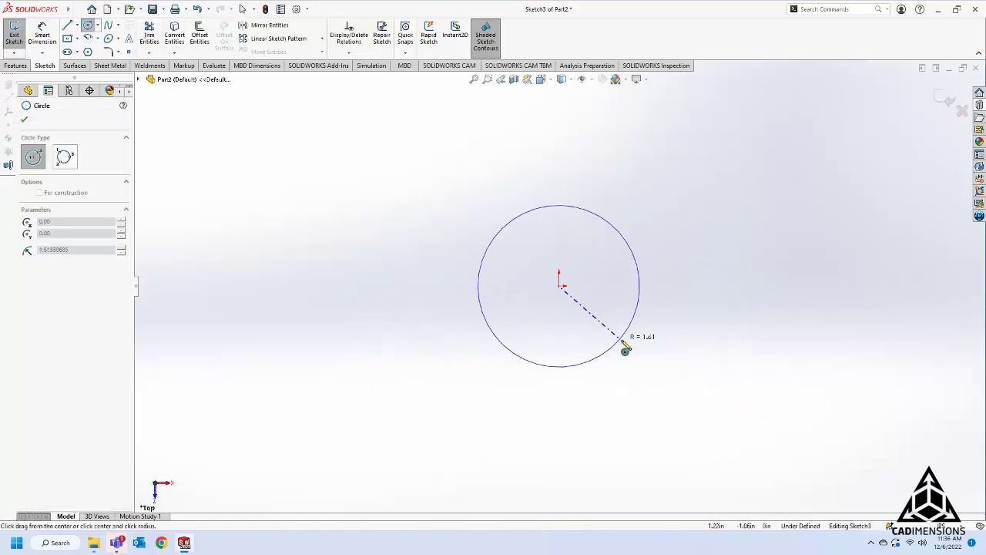
pyautogui.click(628, 349)
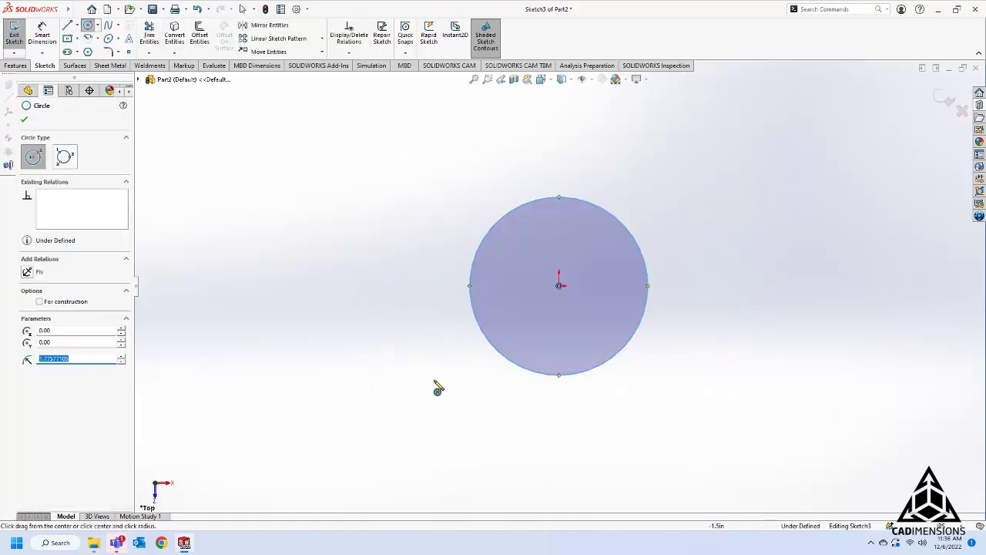
pyautogui.click(14, 34)
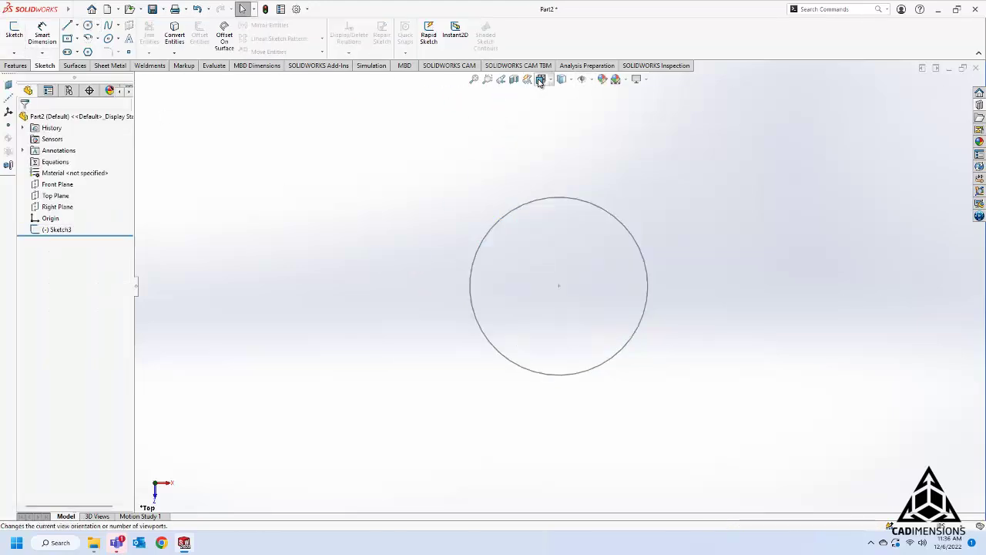
pyautogui.click(540, 79)
pyautogui.click(600, 110)
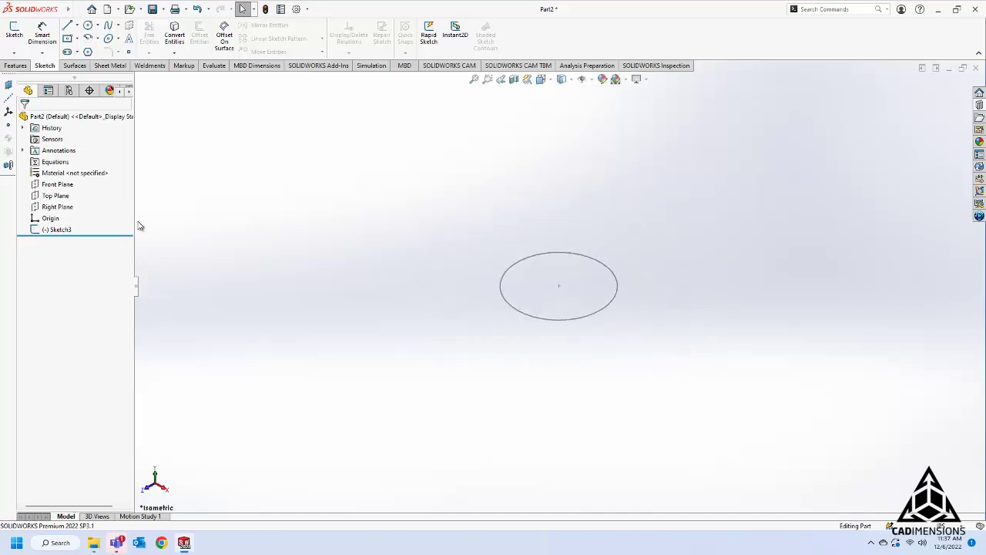
pyautogui.click(59, 198)
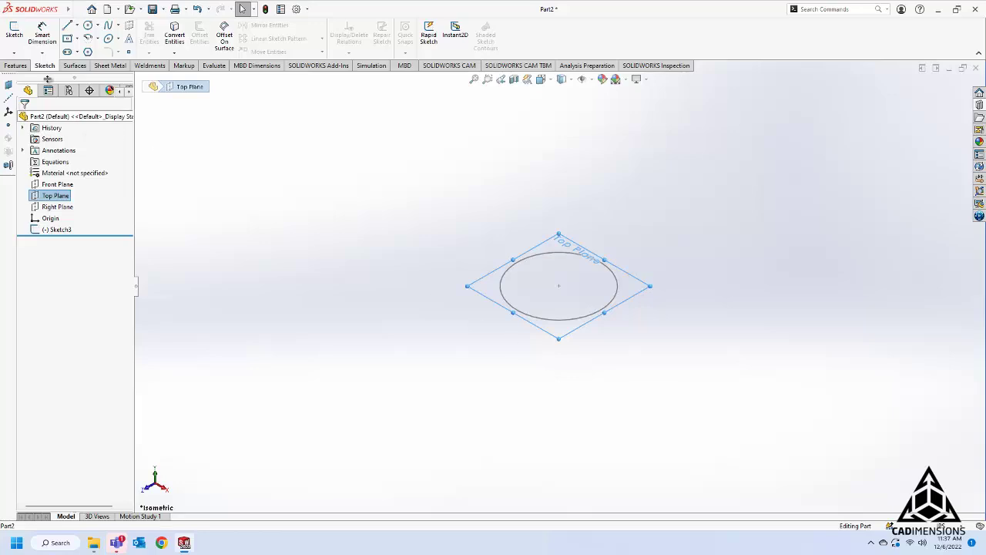
pyautogui.click(23, 66)
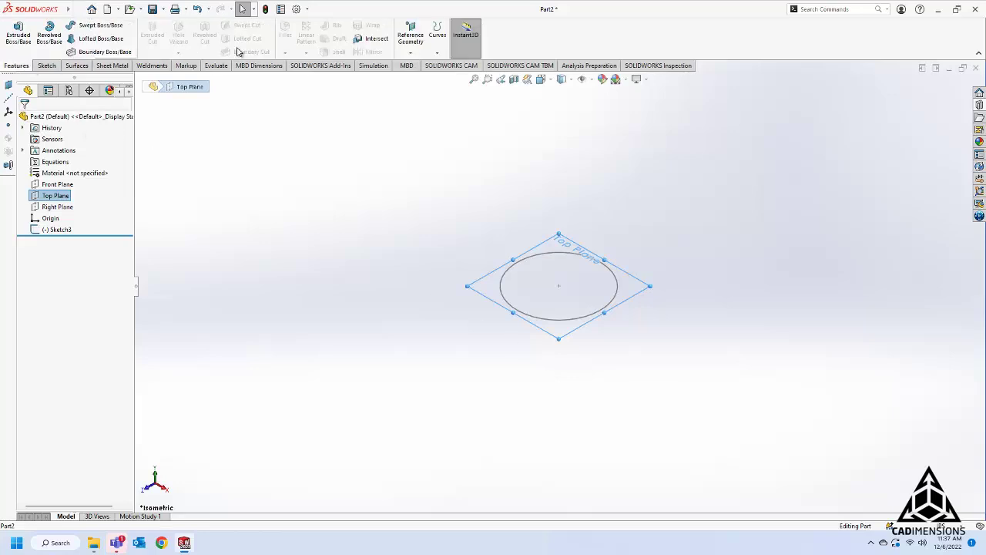
pyautogui.click(411, 39)
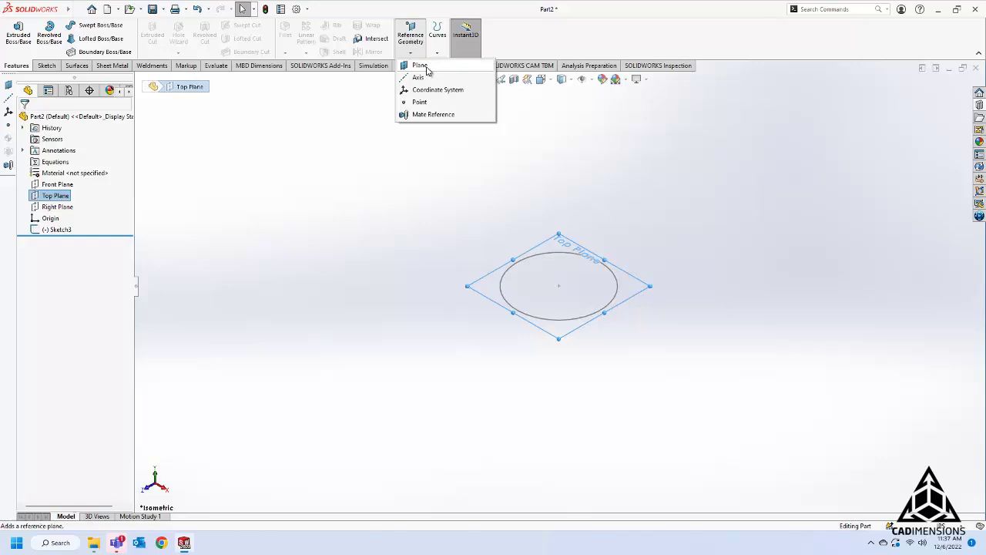
pyautogui.click(594, 354)
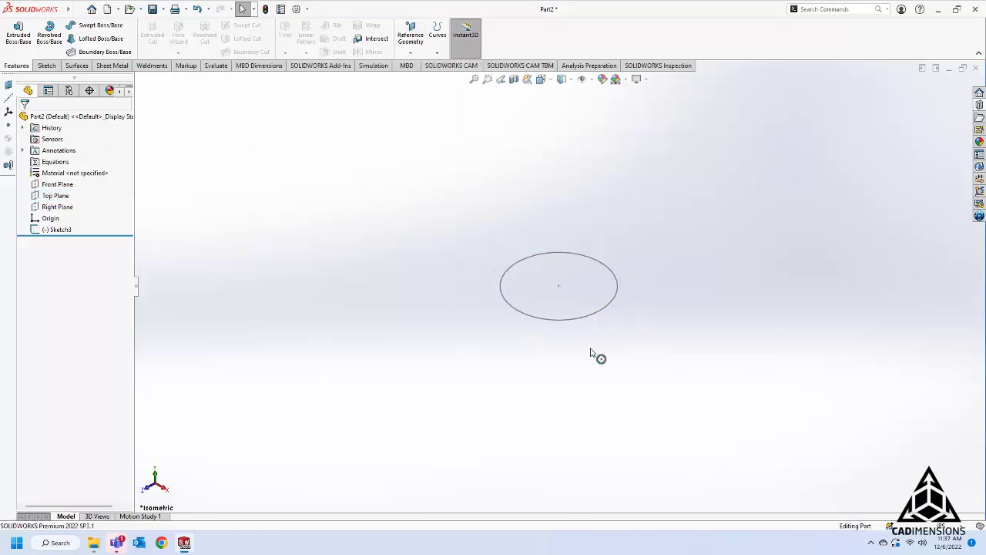
# - Create a reference plane offset 6 in above the Top Plane
pyautogui.click(56, 198)
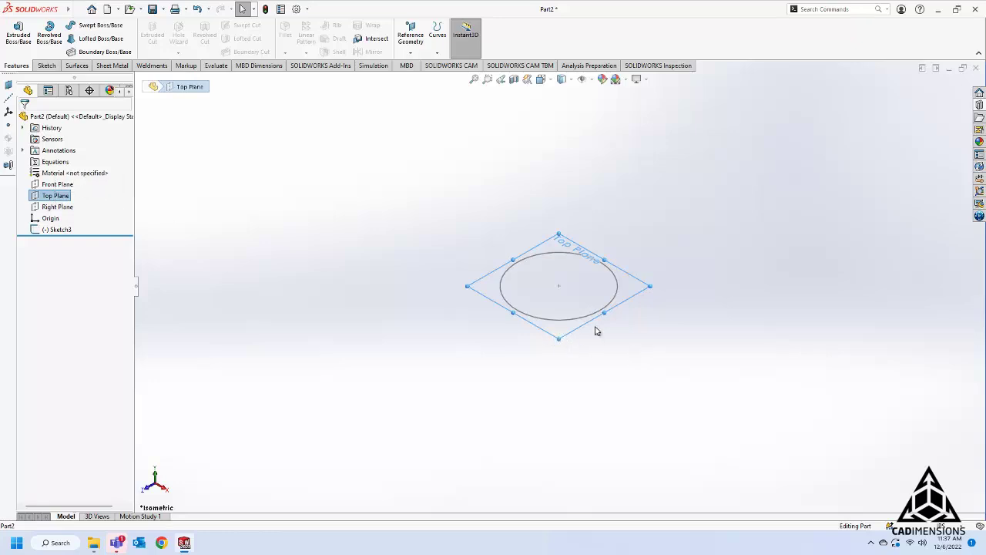
pyautogui.keyDown('ctrl'); pyautogui.moveTo(560, 338); pyautogui.dragTo(557, 180); pyautogui.keyUp('ctrl')
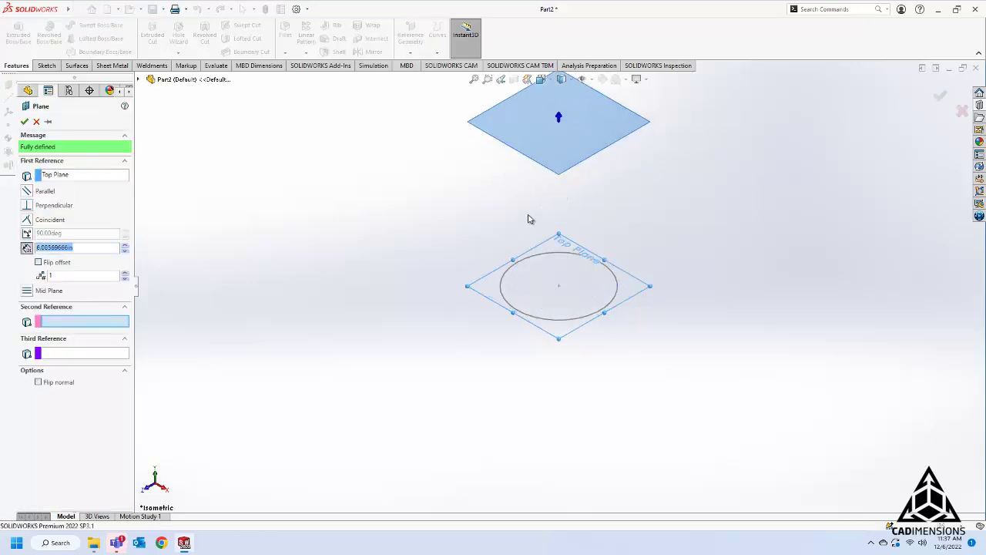
pyautogui.write('6')
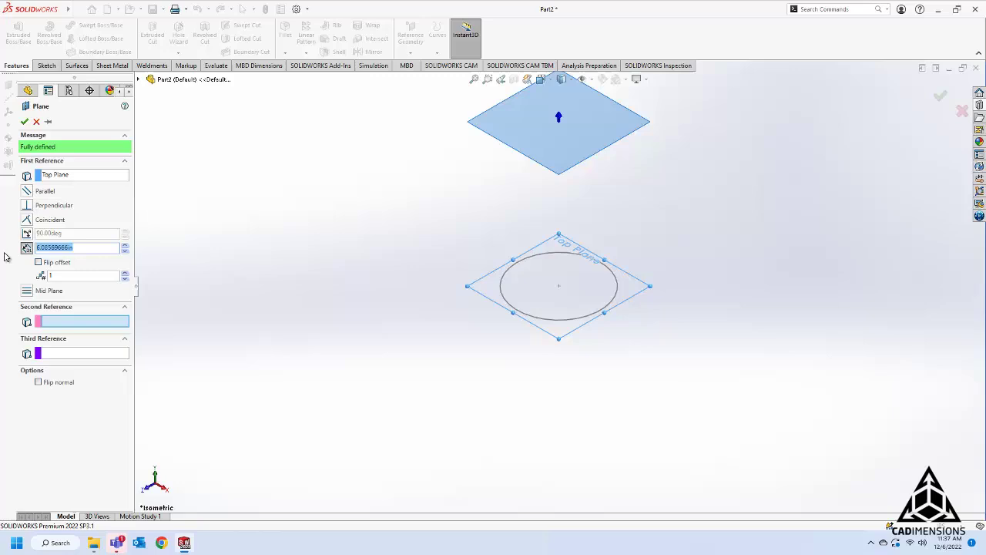
pyautogui.press('Return')
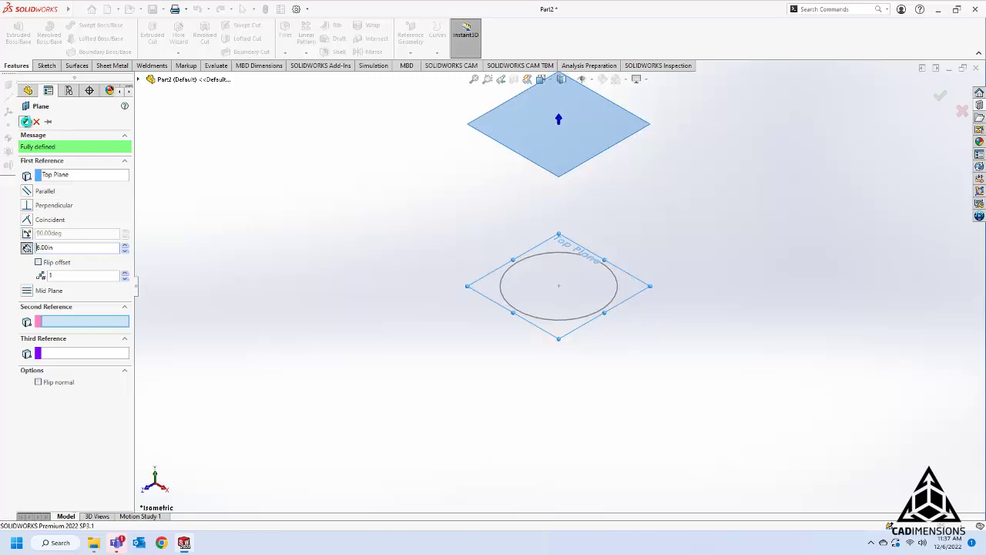
pyautogui.click(24, 121)
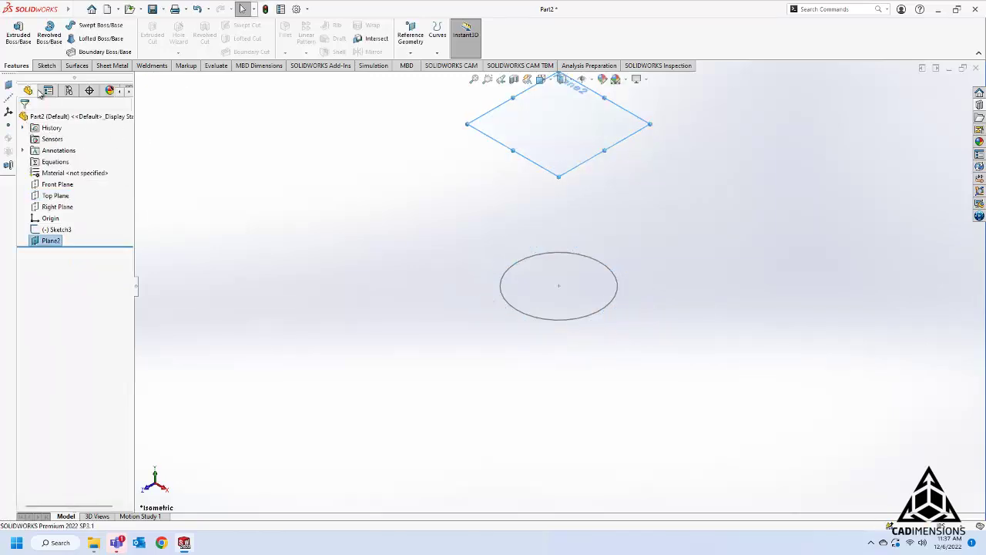
# - Sketch a tilted ellipse centred on the origin on the offset plane, with semi-axes of about 2.96 in and 1.52 in, and exit the sketch
pyautogui.click(45, 66)
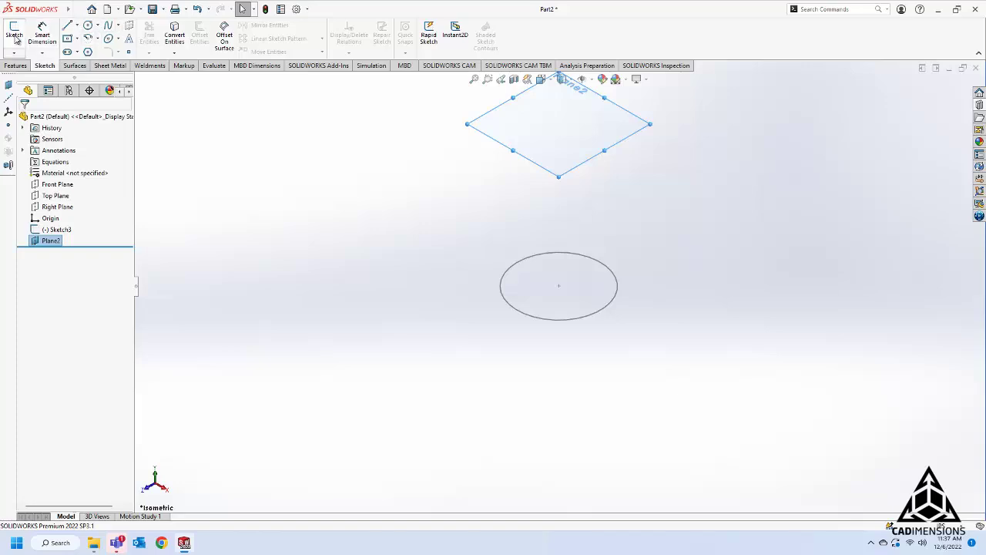
pyautogui.click(15, 36)
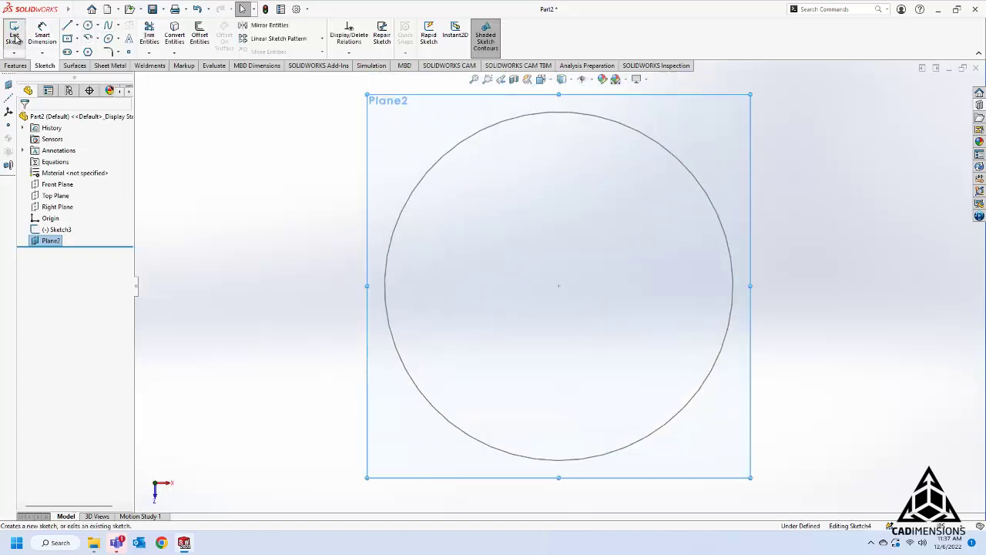
pyautogui.click(108, 38)
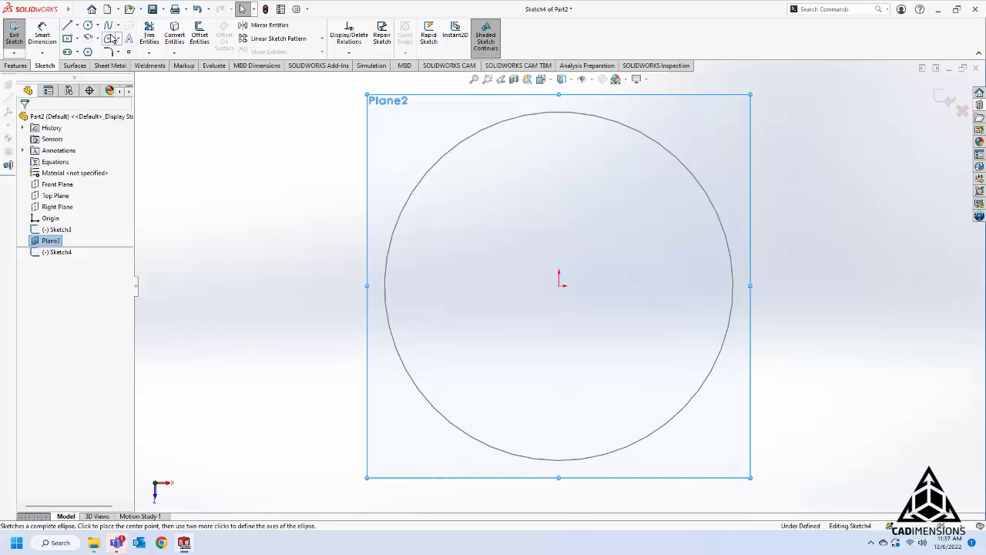
pyautogui.click(559, 285)
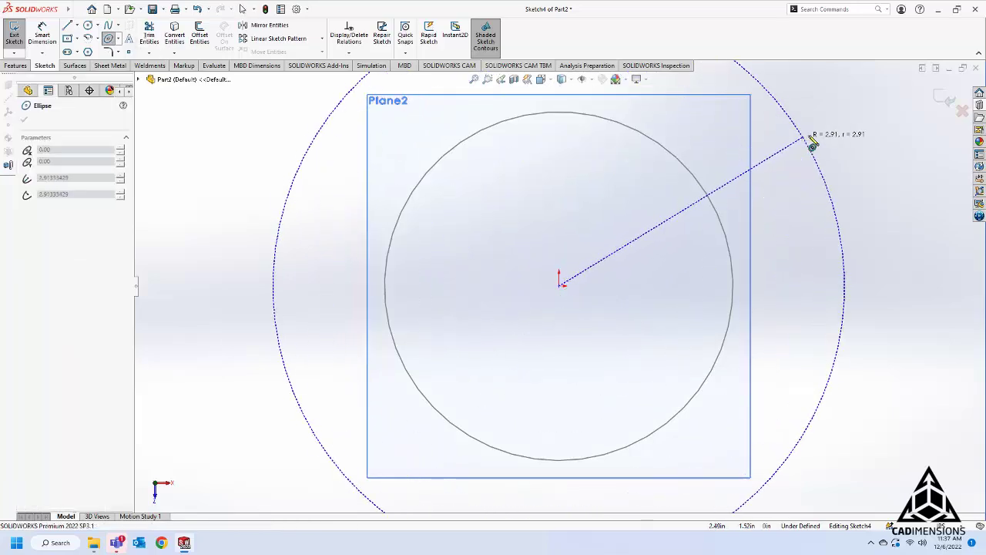
pyautogui.press('z')
pyautogui.press('z')
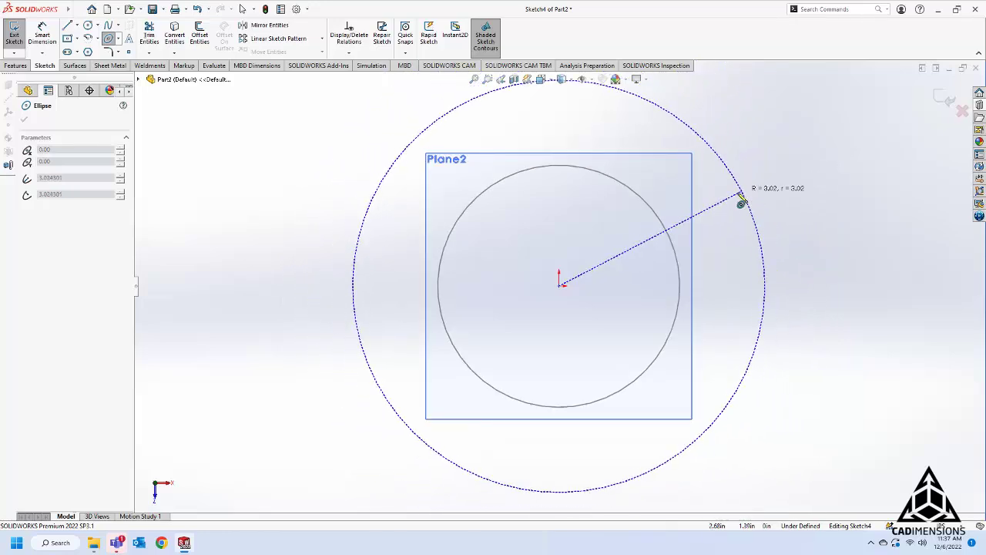
pyautogui.click(739, 193)
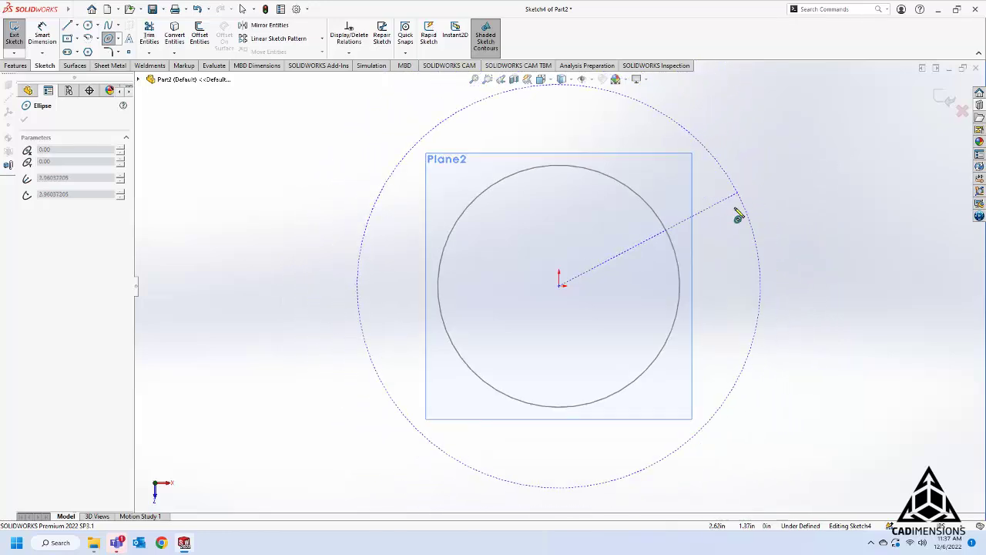
pyautogui.click(746, 315)
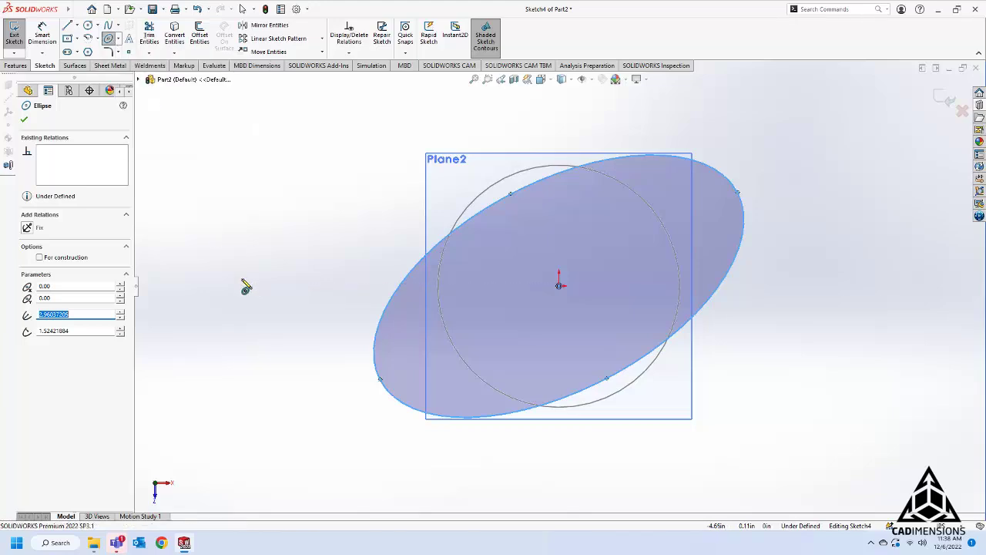
pyautogui.moveTo(247, 286)
pyautogui.mouseDown(button='middle')
pyautogui.moveTo(254, 223)
pyautogui.moveTo(231, 185)
pyautogui.mouseUp(button='middle')
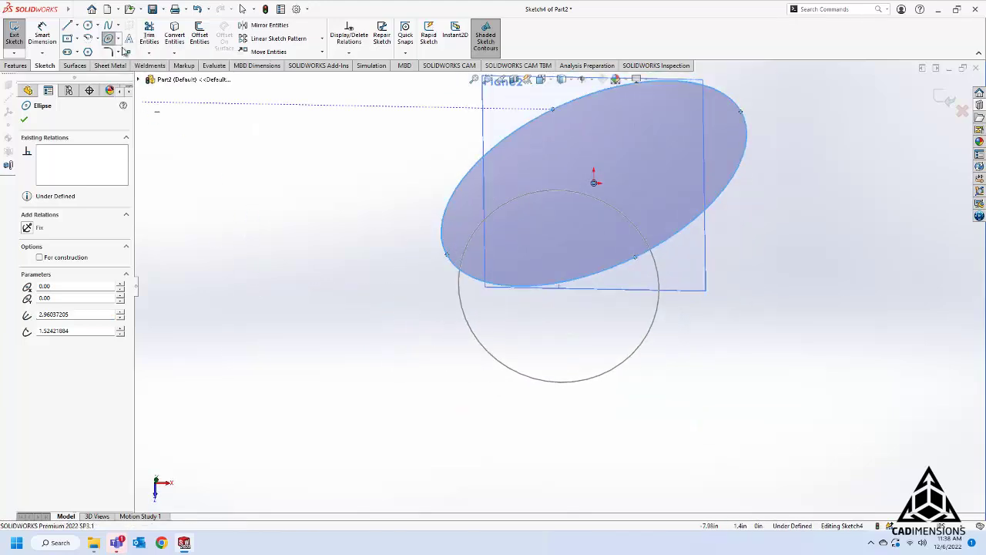
pyautogui.click(14, 34)
# - Start a Lofted Boss/Base, clear the preselected profile, and pick the lower circle and the upper ellipse as its profiles
pyautogui.moveTo(537, 366)
pyautogui.mouseDown(button='middle')
pyautogui.moveTo(500, 269)
pyautogui.moveTo(442, 269)
pyautogui.moveTo(482, 280)
pyautogui.moveTo(504, 262)
pyautogui.moveTo(500, 238)
pyautogui.mouseUp(button='middle')
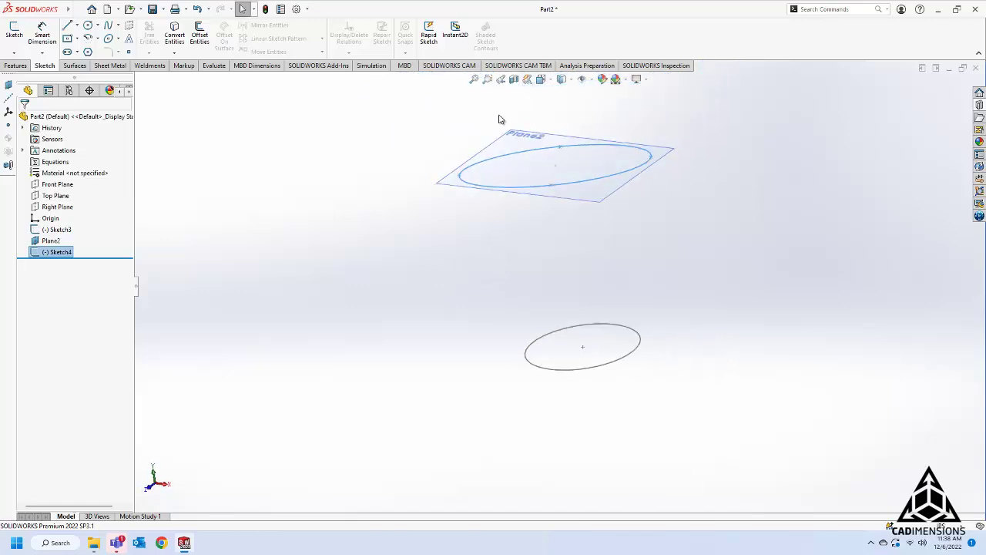
pyautogui.click(542, 79)
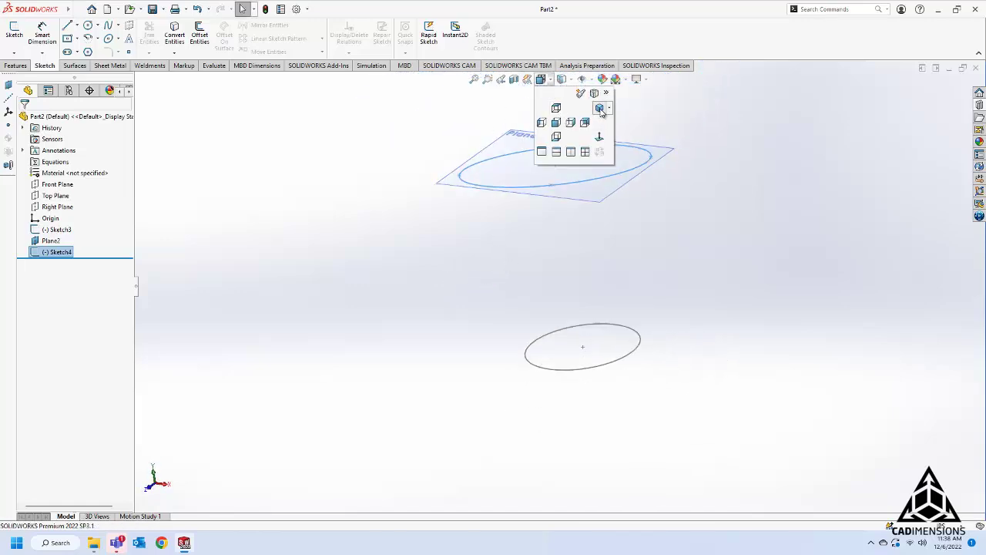
pyautogui.click(598, 109)
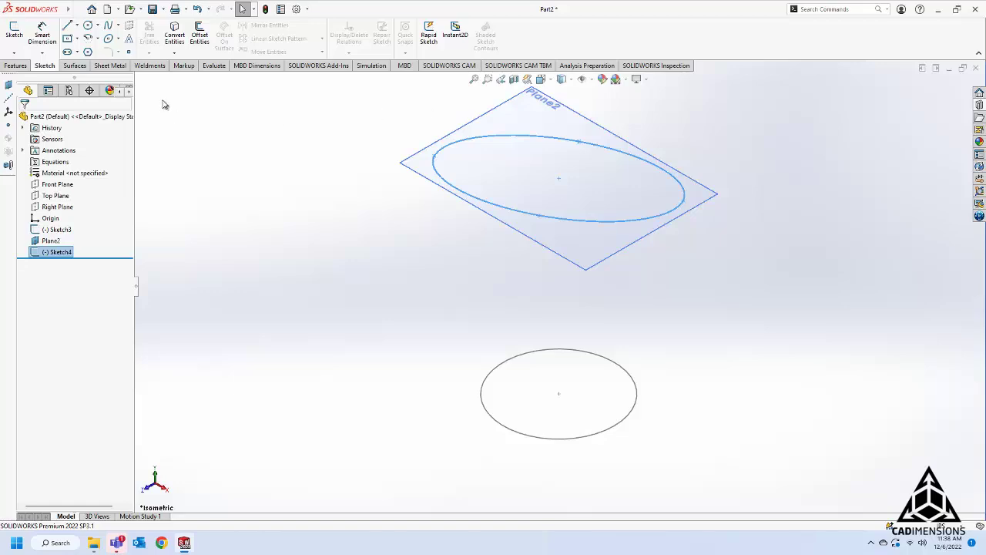
pyautogui.click(16, 67)
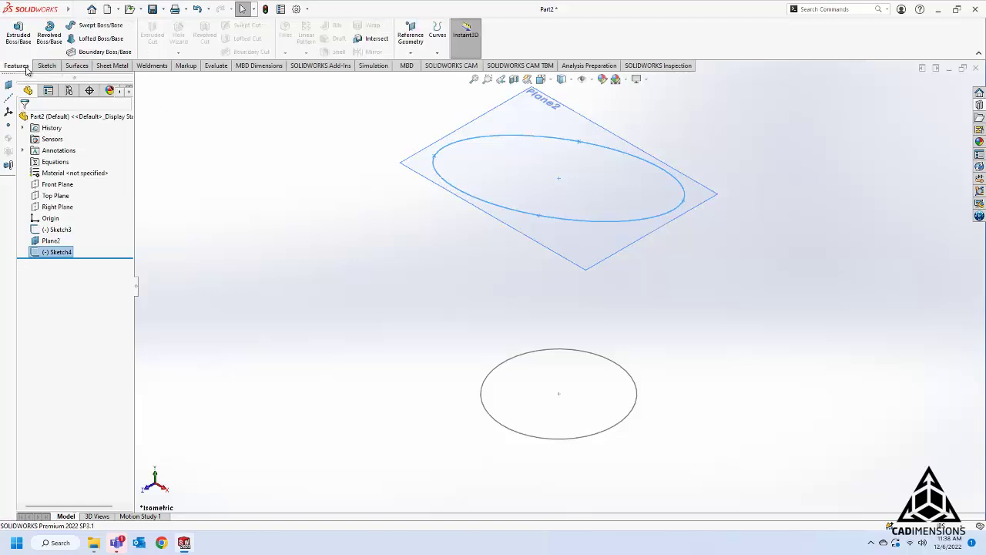
pyautogui.click(98, 39)
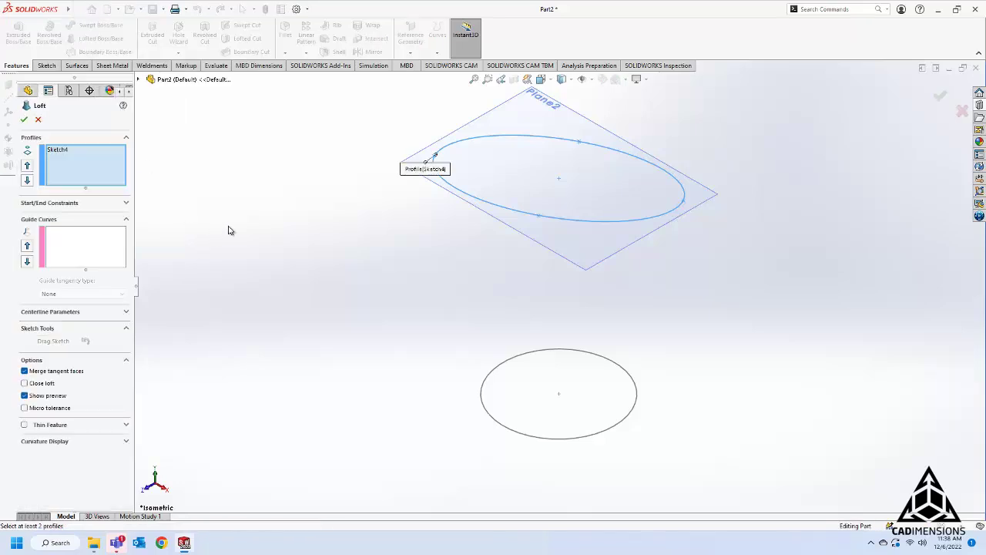
pyautogui.rightClick(71, 158)
pyautogui.click(91, 170)
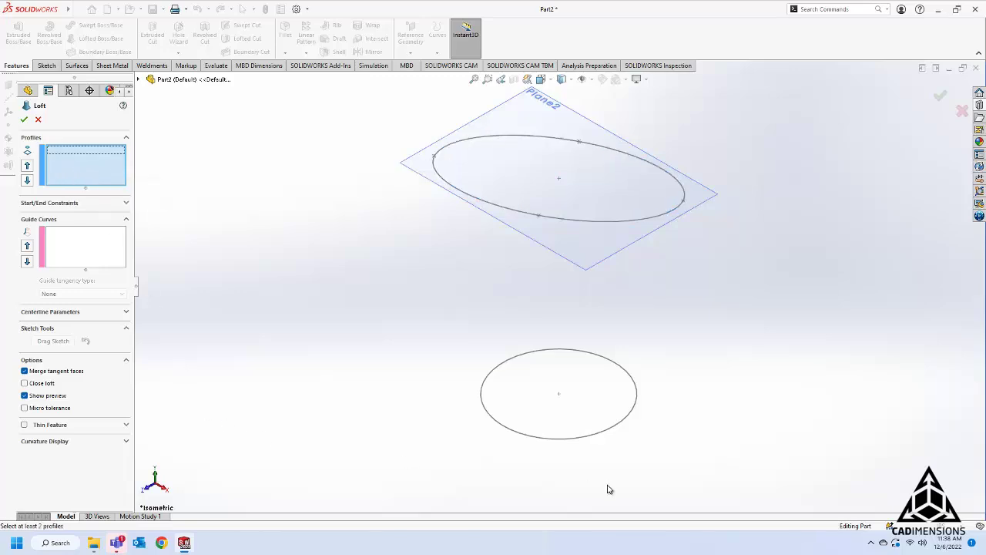
pyautogui.click(592, 438)
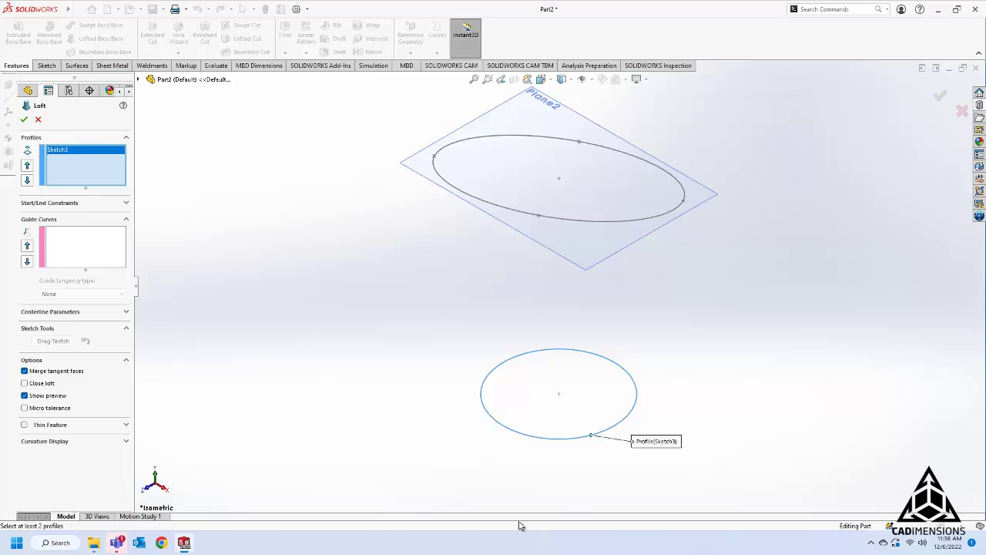
pyautogui.click(527, 213)
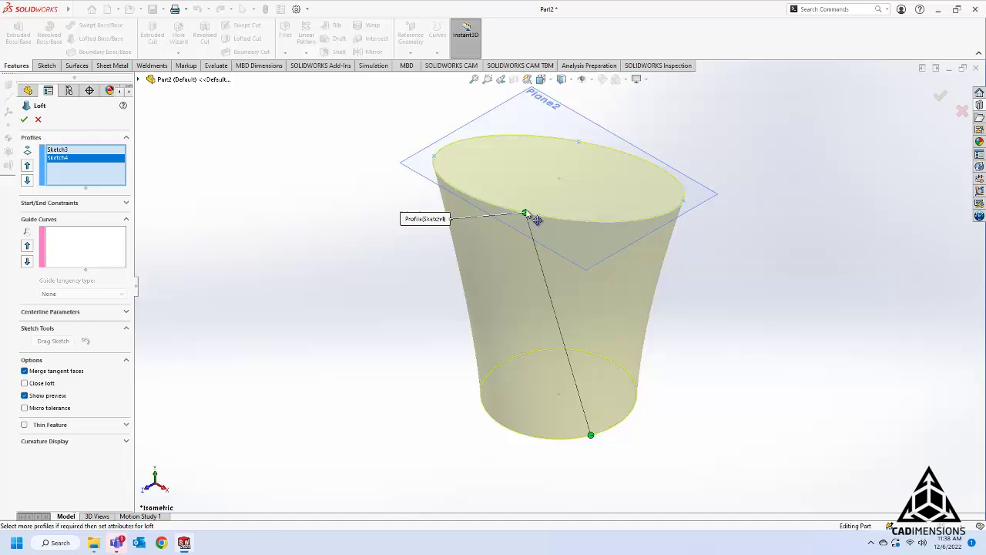
# - Slide the loft connector's upper end along the ellipse to its right end and back to its left end to twist the loft, viewed from the front
pyautogui.moveTo(529, 214); pyautogui.dragTo(678, 210)
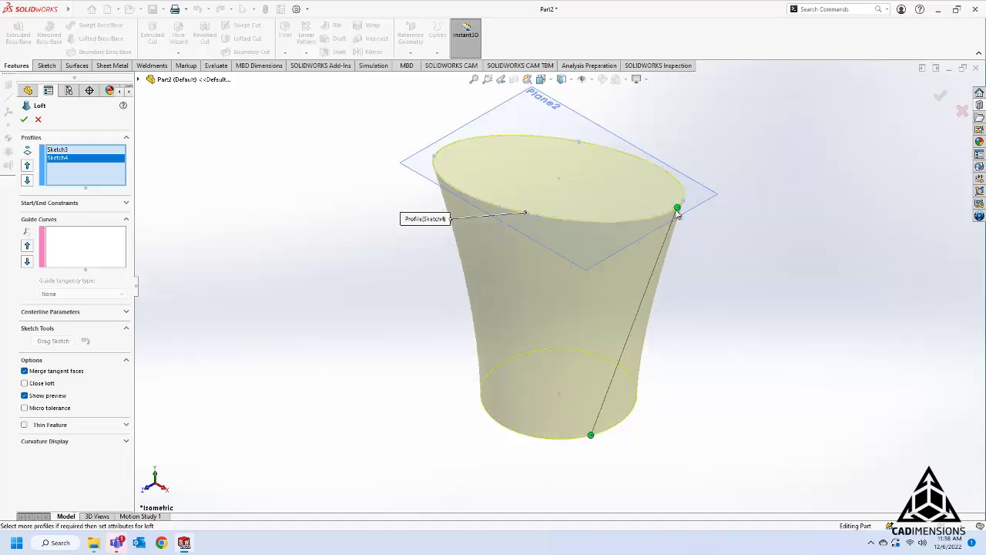
pyautogui.moveTo(518, 210); pyautogui.dragTo(437, 182)
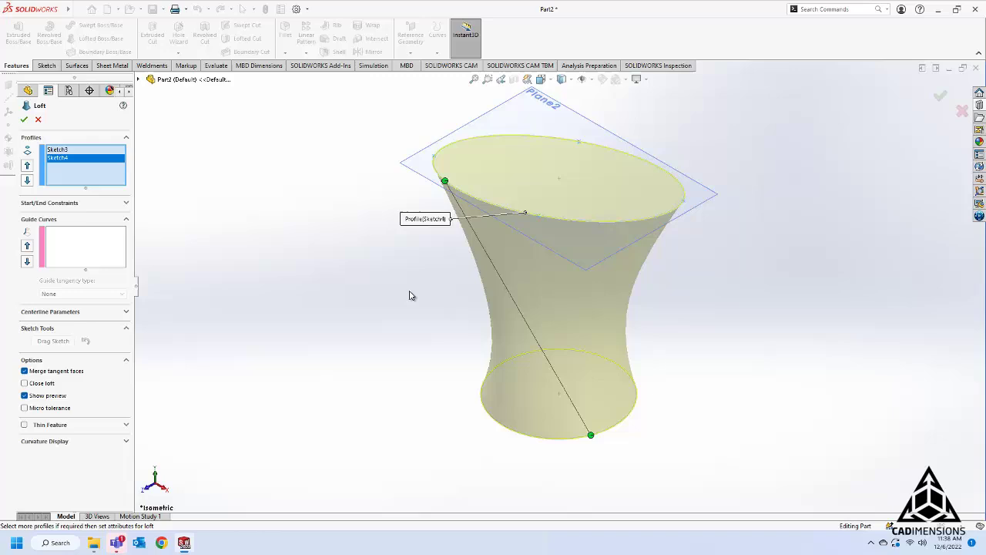
pyautogui.moveTo(408, 293)
pyautogui.mouseDown(button='middle')
pyautogui.moveTo(405, 176)
pyautogui.moveTo(347, 178)
pyautogui.moveTo(516, 192)
pyautogui.moveTo(443, 209)
pyautogui.moveTo(417, 279)
pyautogui.mouseUp(button='middle')
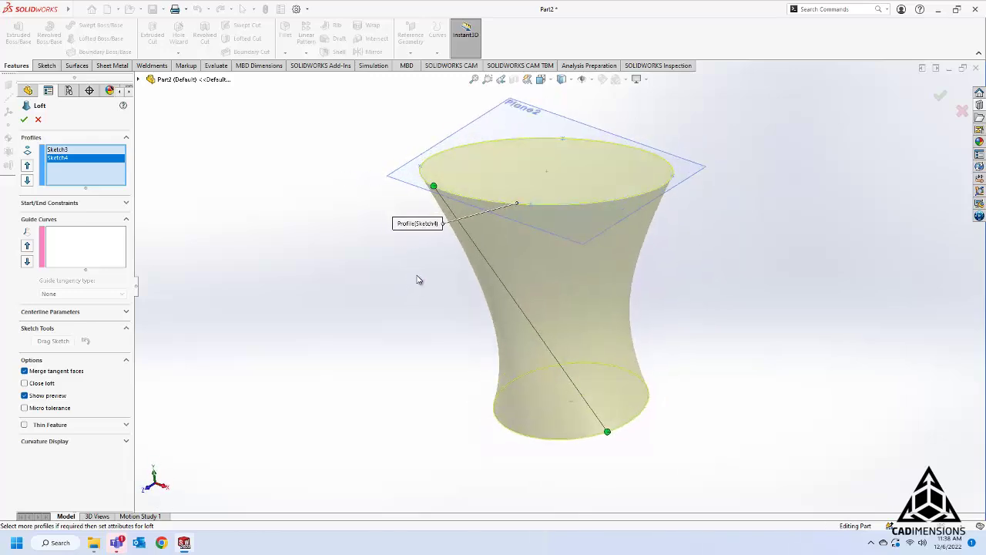
pyautogui.click(550, 82)
pyautogui.click(554, 128)
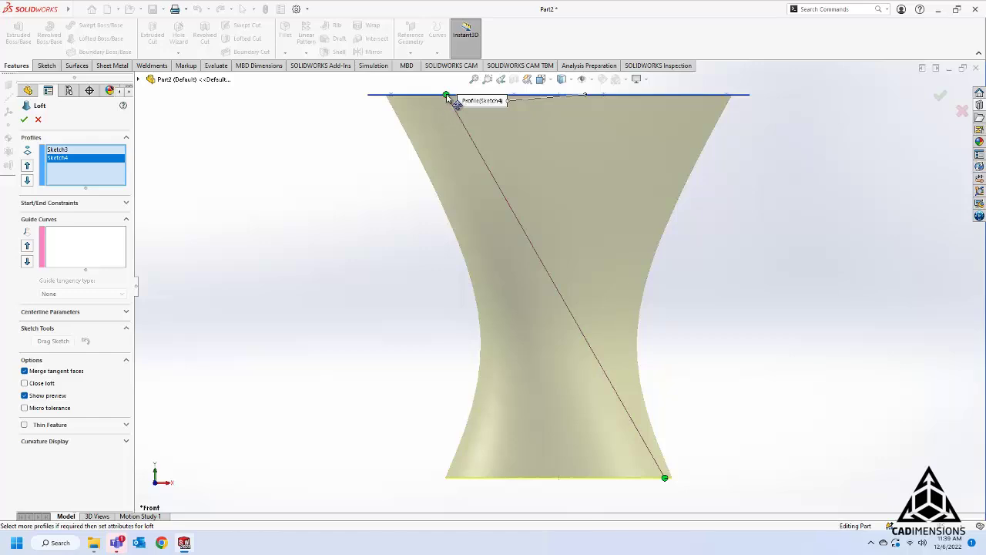
# - Slide the loft connector's upper and lower ends to the matching outer edges of the ellipse and circle to straighten the loft
pyautogui.moveTo(447, 98); pyautogui.dragTo(810, 95)
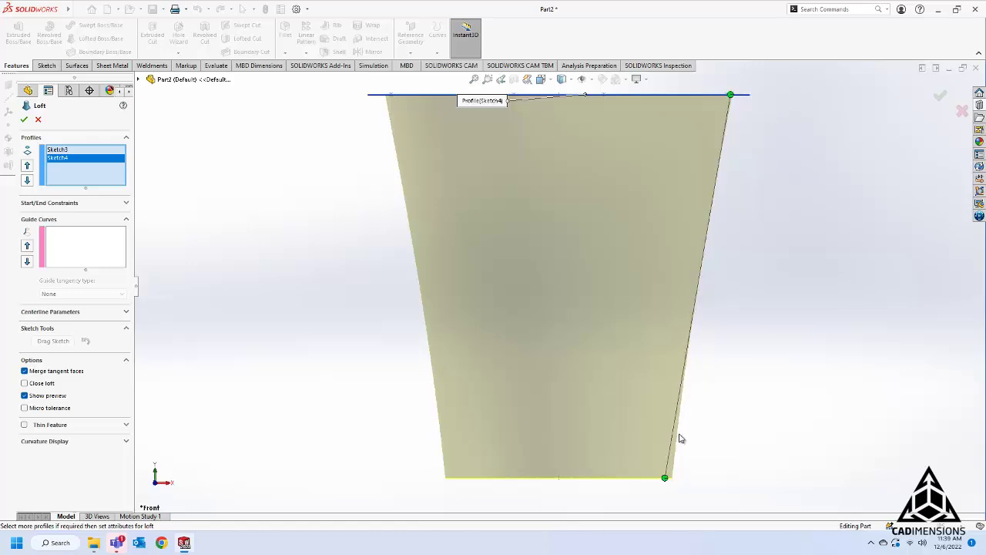
pyautogui.moveTo(668, 479); pyautogui.dragTo(699, 485)
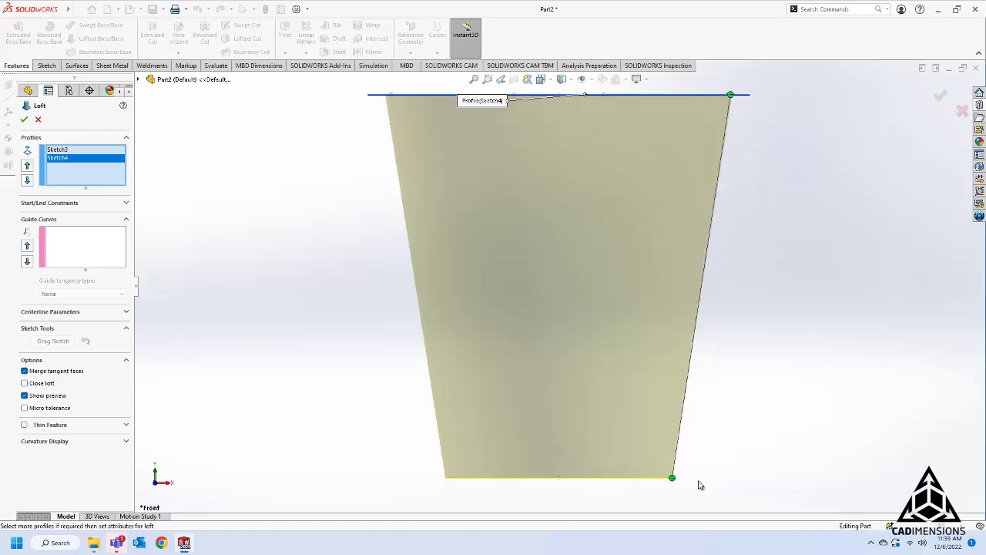
pyautogui.click(541, 80)
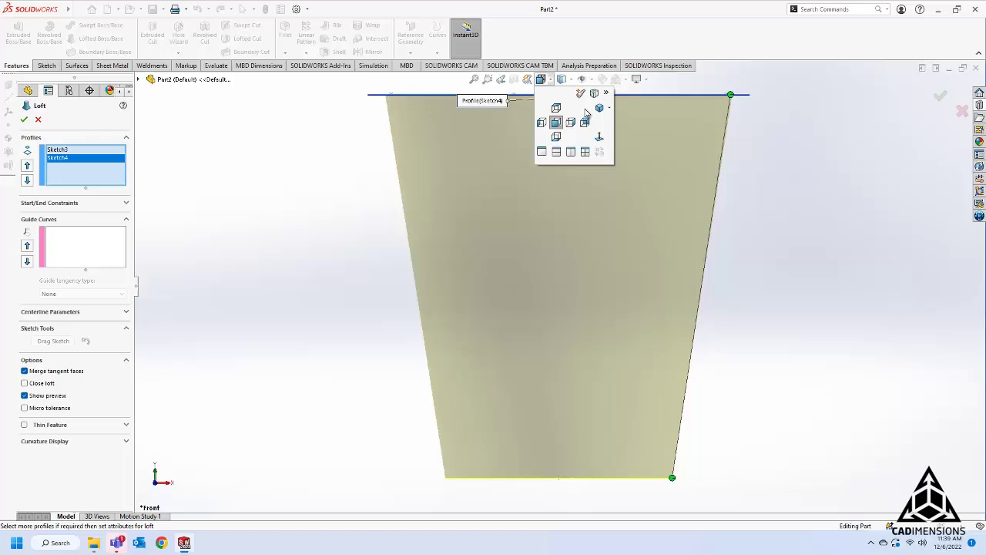
pyautogui.click(598, 112)
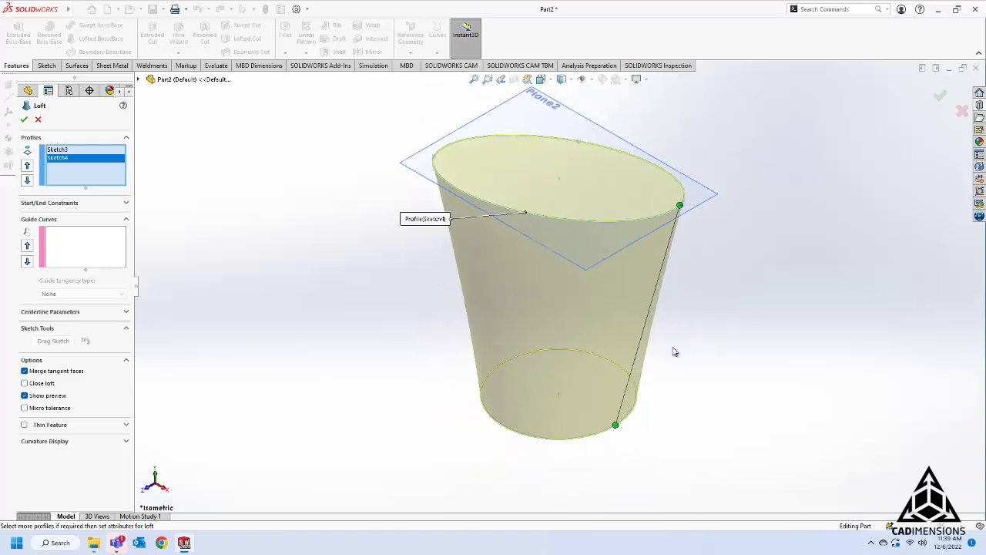
# - Refine the connector's lower end to the circle's outer edge so it lines up with the upper end, and accept the loft
pyautogui.moveTo(695, 370); pyautogui.dragTo(722, 335, button='middle')
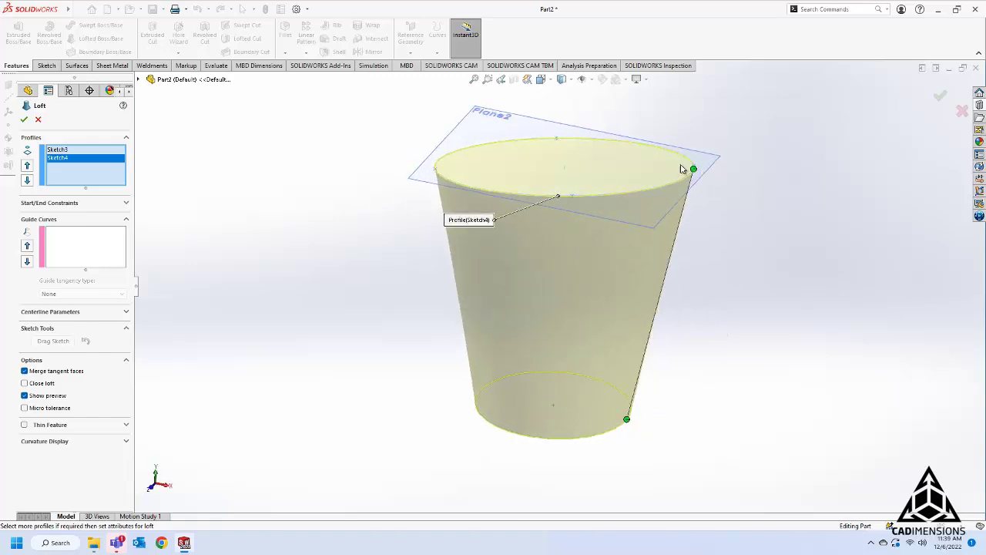
pyautogui.moveTo(680, 179); pyautogui.dragTo(655, 178, button='middle')
pyautogui.moveTo(636, 196); pyautogui.dragTo(651, 116, button='middle')
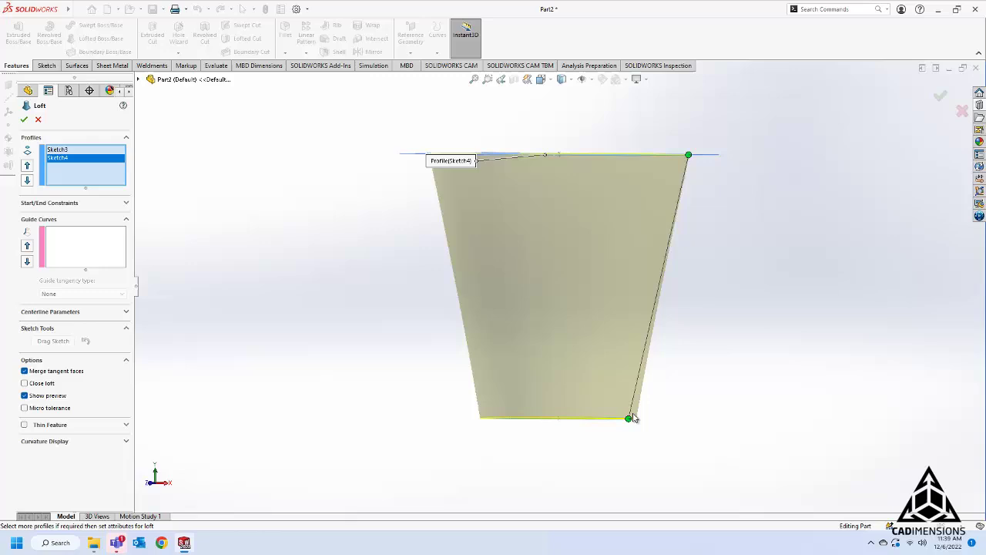
pyautogui.moveTo(630, 420); pyautogui.dragTo(652, 422)
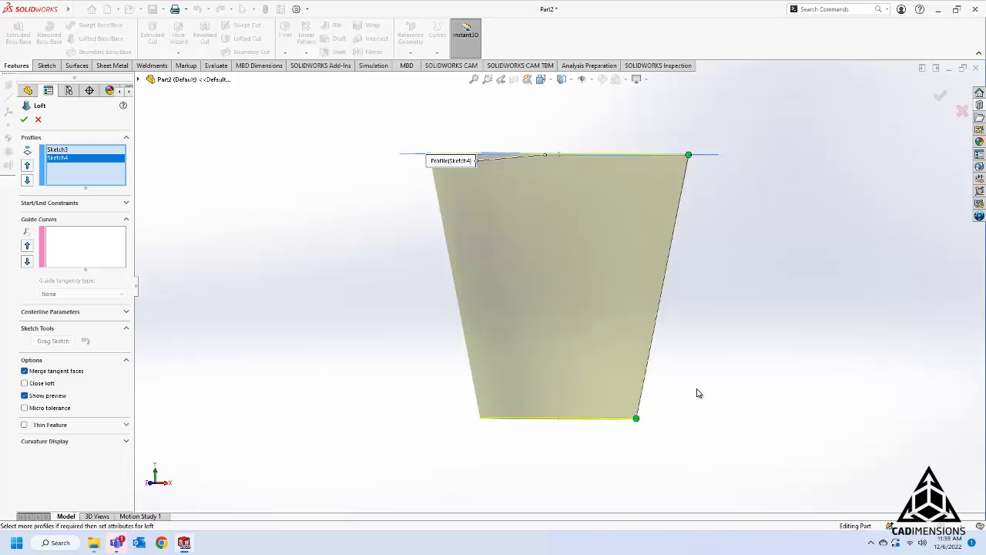
pyautogui.moveTo(721, 235); pyautogui.dragTo(671, 292, button='middle')
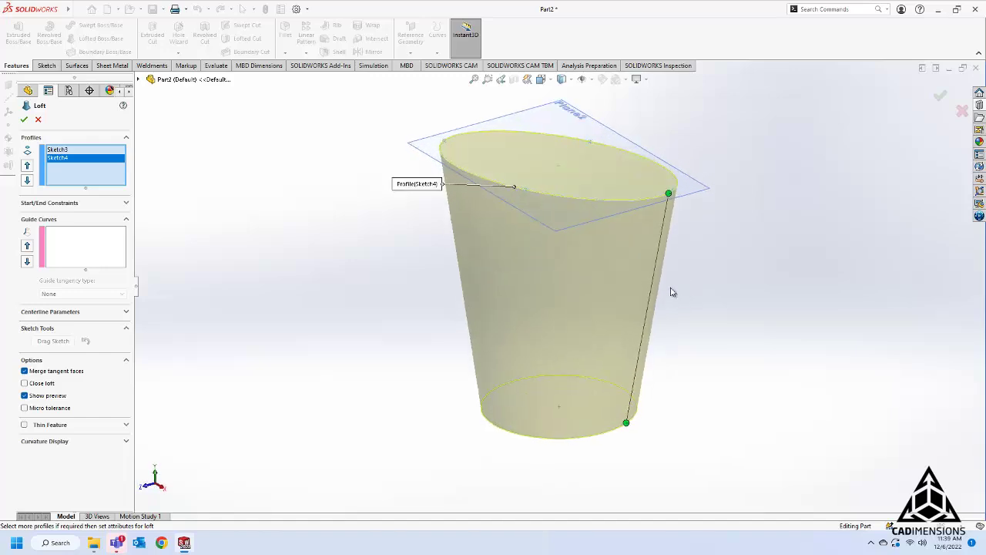
pyautogui.click(25, 120)
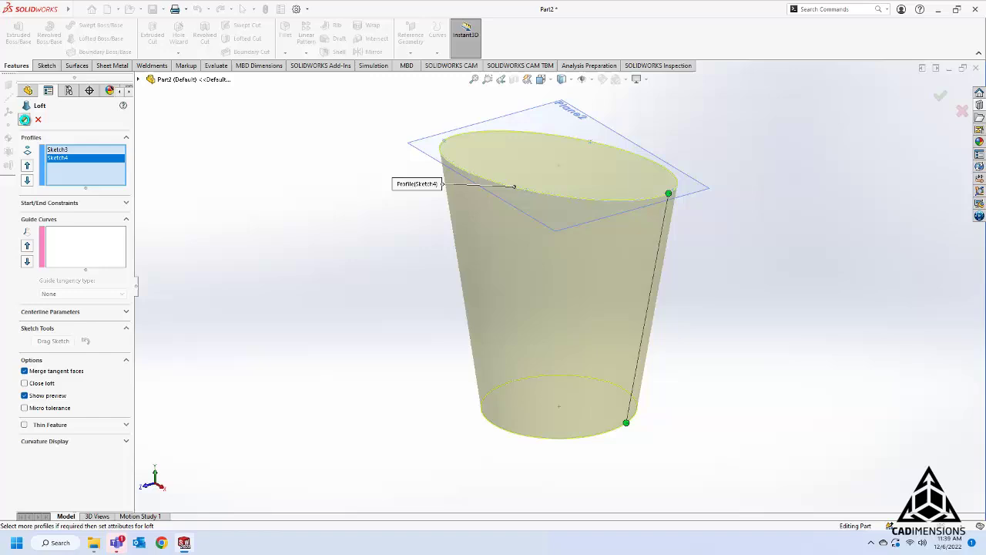
# - Inspect the lofted body's surface with horizontal Zebra Stripes from several angles, and turn the stripes off
pyautogui.moveTo(359, 350); pyautogui.dragTo(394, 330, button='middle')
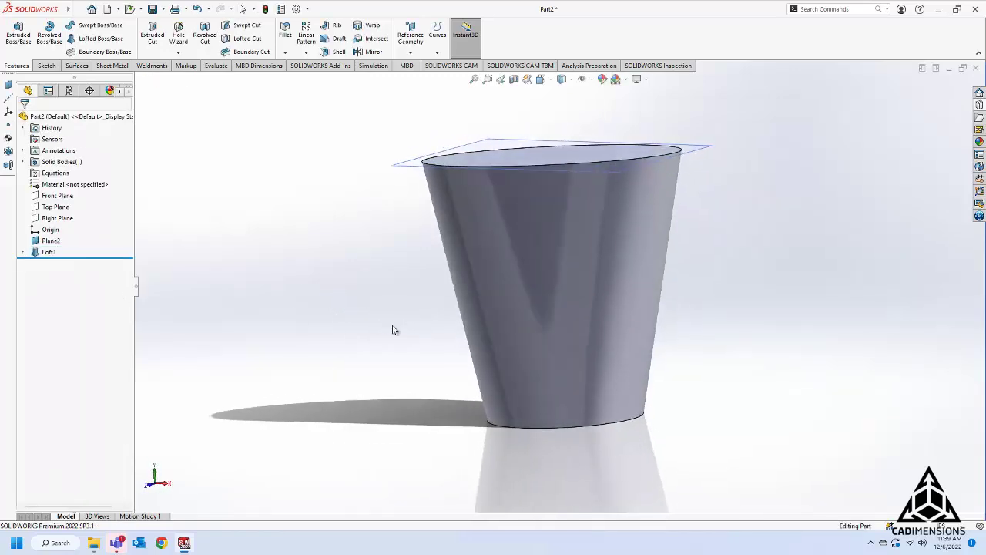
pyautogui.click(639, 80)
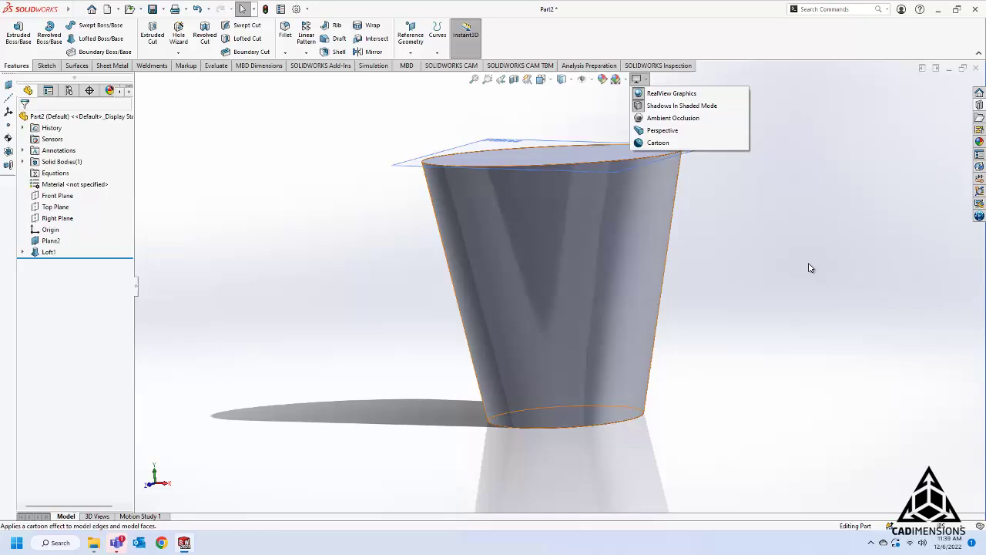
pyautogui.click(217, 67)
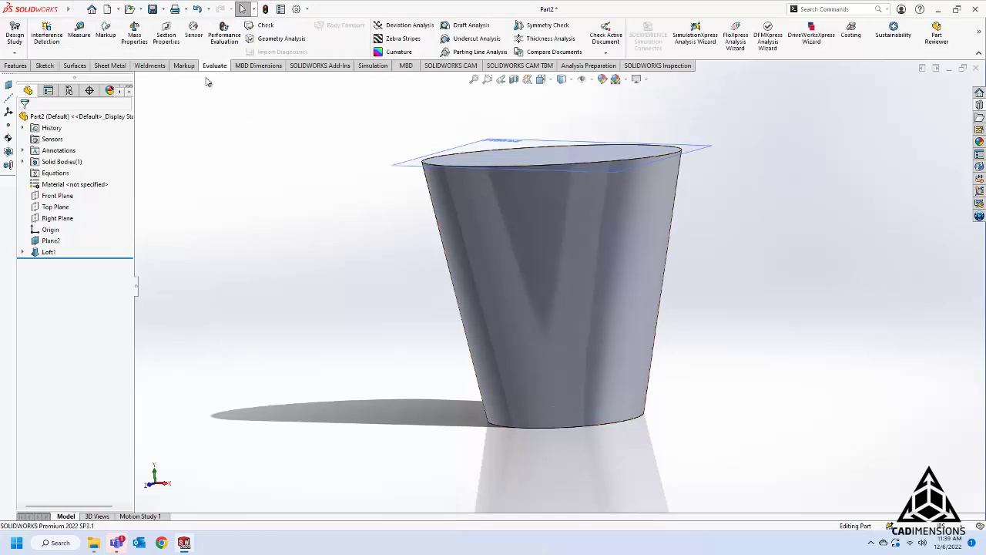
pyautogui.click(401, 38)
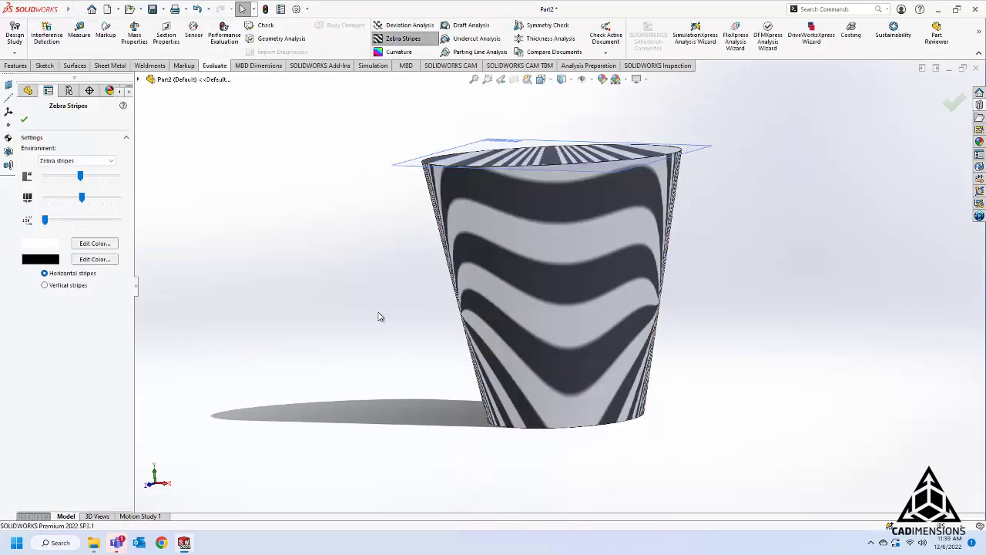
pyautogui.moveTo(379, 316); pyautogui.dragTo(526, 307, button='middle')
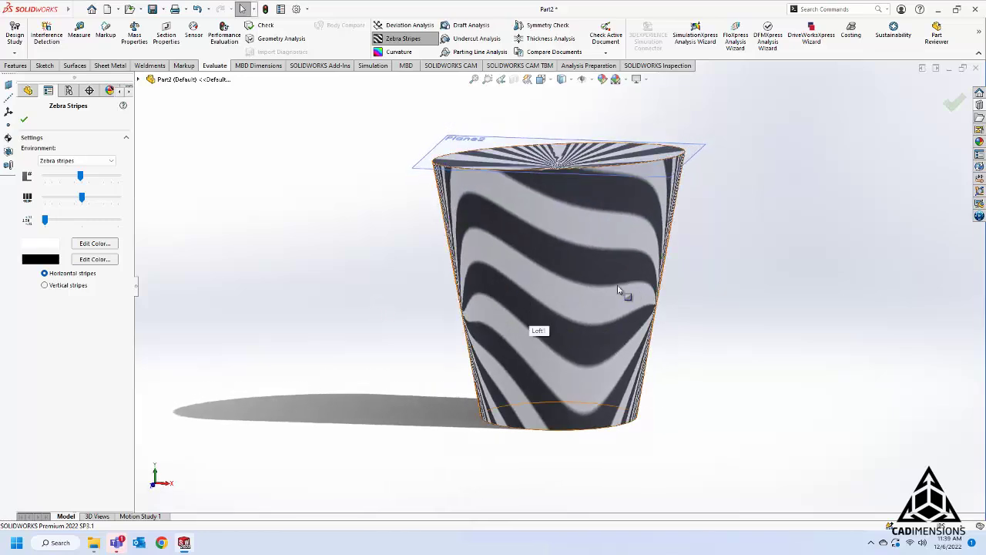
pyautogui.click(401, 38)
# - Examine the loft's surface with the Curvature colour display from different angles, and turn the display off
pyautogui.click(399, 52)
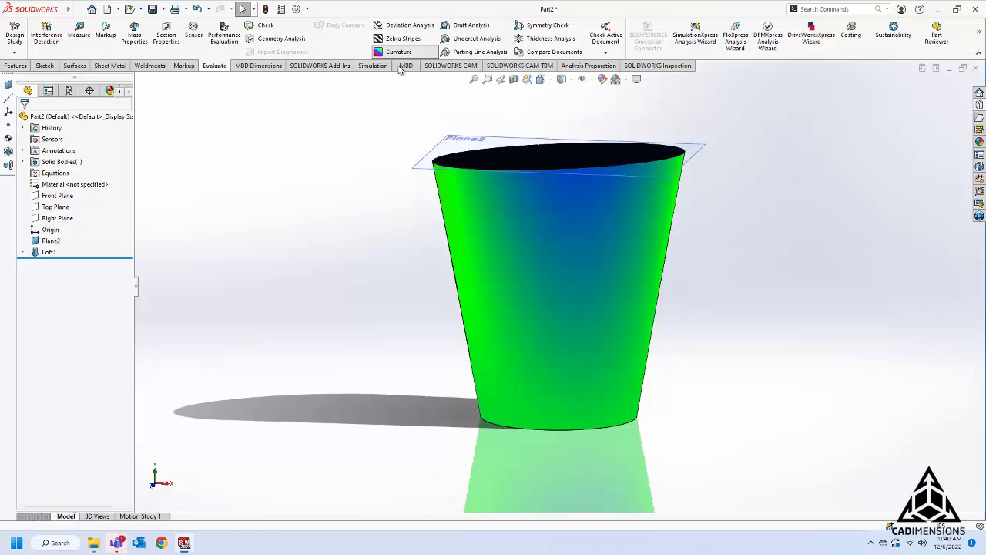
pyautogui.moveTo(432, 177)
pyautogui.mouseDown(button='middle')
pyautogui.moveTo(440, 213)
pyautogui.moveTo(378, 185)
pyautogui.moveTo(438, 203)
pyautogui.moveTo(594, 205)
pyautogui.moveTo(493, 209)
pyautogui.moveTo(490, 189)
pyautogui.moveTo(447, 282)
pyautogui.moveTo(367, 236)
pyautogui.moveTo(431, 286)
pyautogui.mouseUp(button='middle')
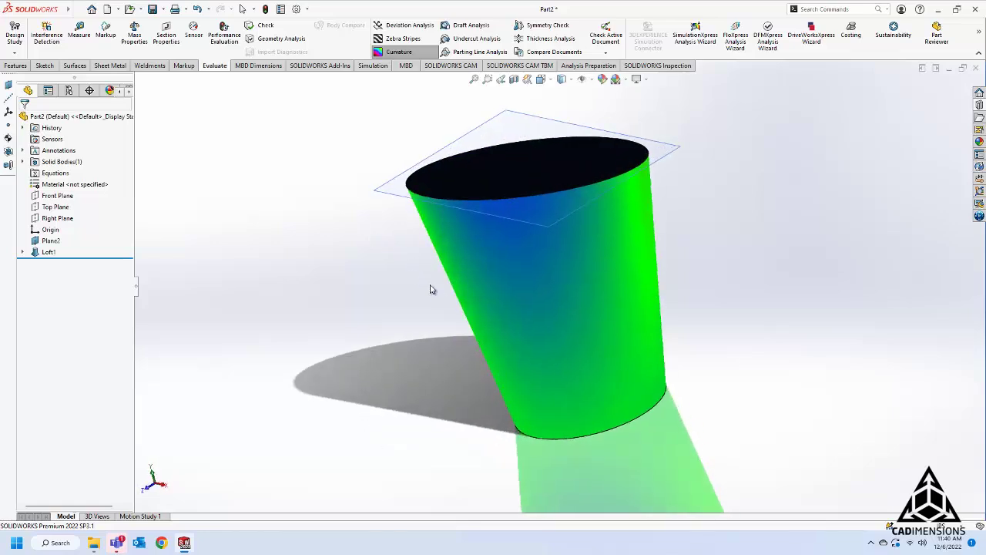
pyautogui.click(390, 59)
pyautogui.moveTo(362, 175); pyautogui.dragTo(380, 168, button='middle')
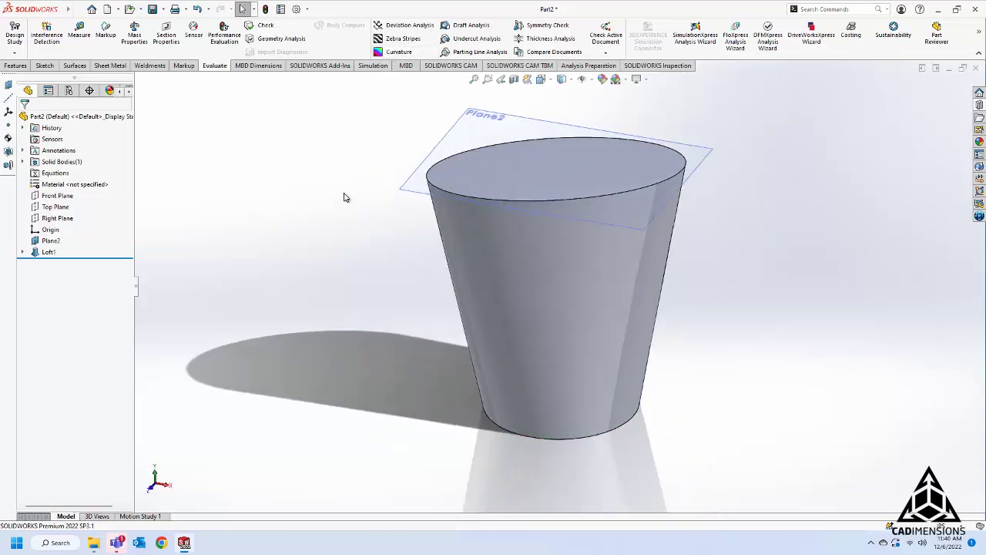
pyautogui.click(568, 172)
pyautogui.click(266, 211)
pyautogui.click(605, 186)
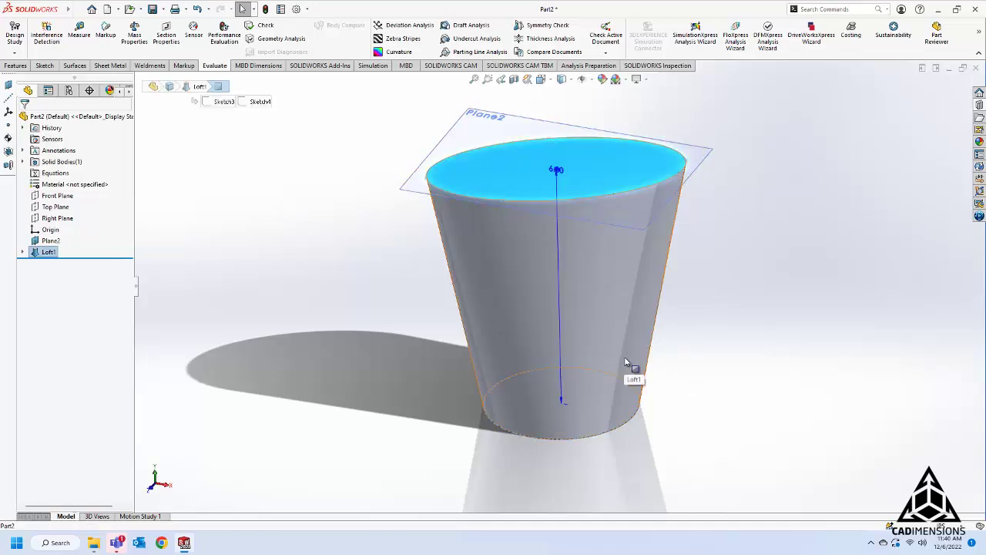
pyautogui.click(199, 161)
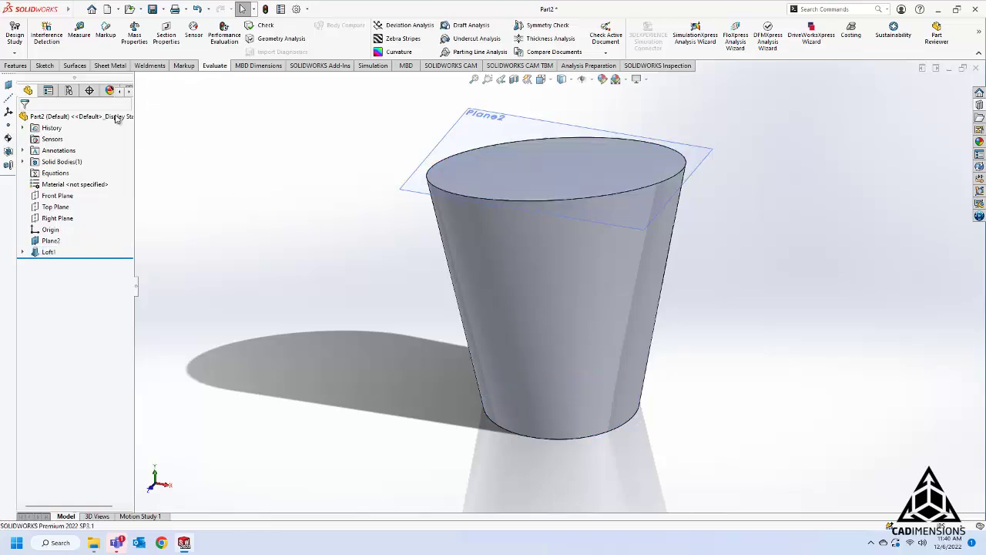
# - Shell the lofted body with a 0.10 in wall thickness, removing the upper elliptical and lower circular faces
pyautogui.click(16, 65)
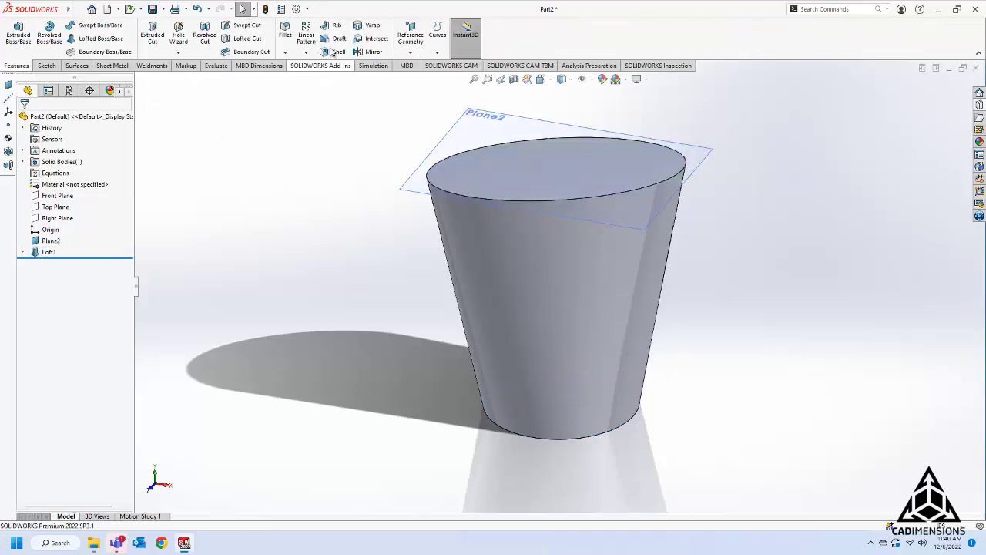
pyautogui.click(337, 52)
pyautogui.click(528, 168)
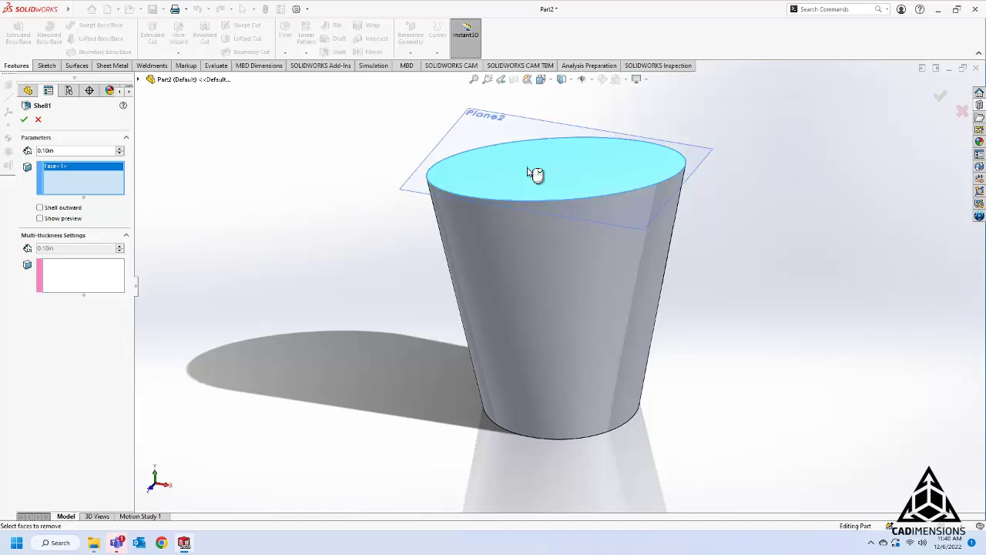
pyautogui.moveTo(500, 481); pyautogui.dragTo(524, 359, button='middle')
pyautogui.click(524, 360)
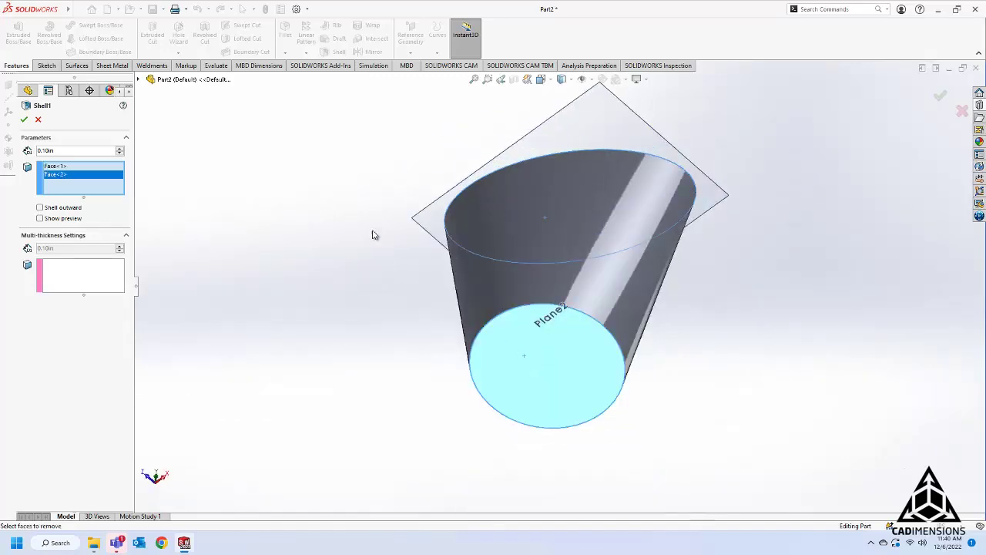
pyautogui.moveTo(371, 231); pyautogui.dragTo(368, 358, button='middle')
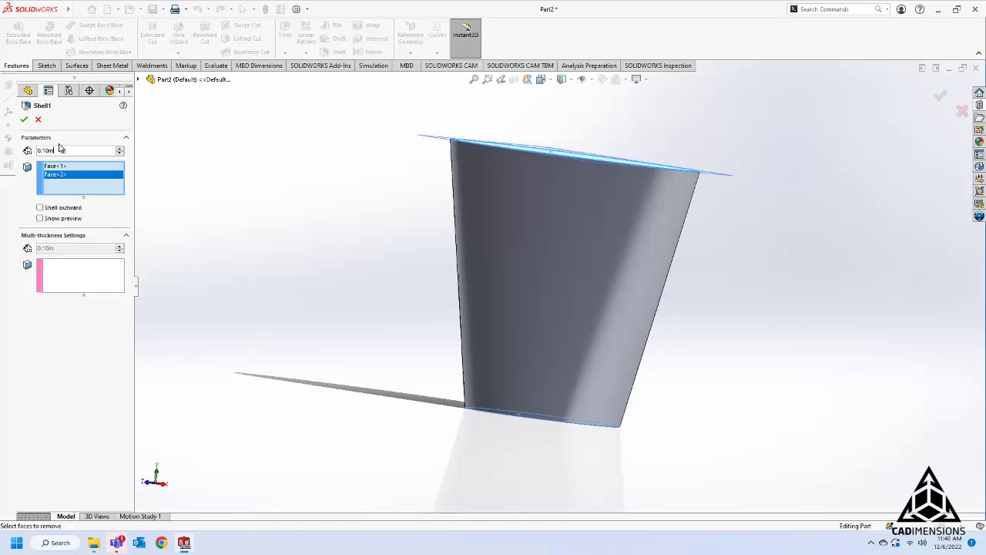
pyautogui.click(26, 119)
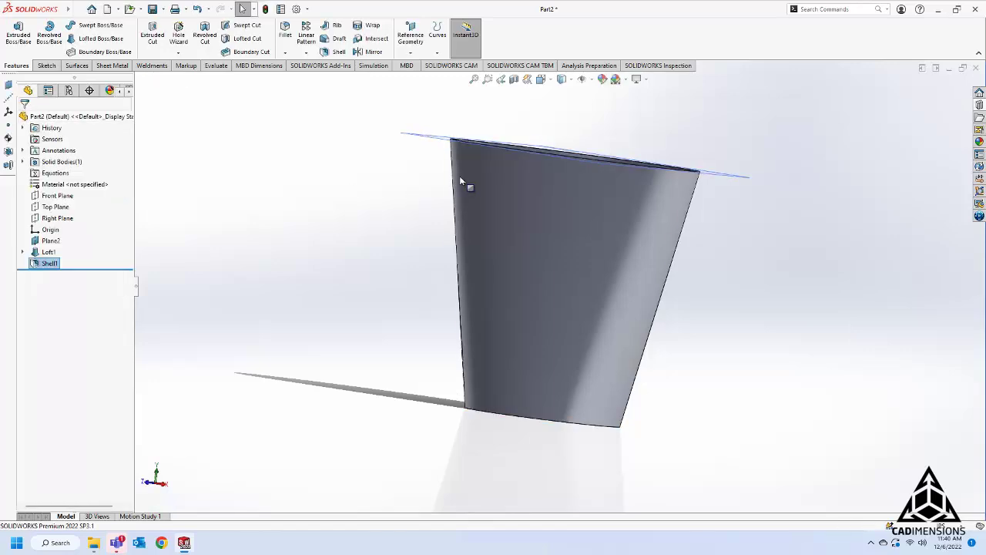
pyautogui.moveTo(460, 176); pyautogui.dragTo(593, 424, button='middle')
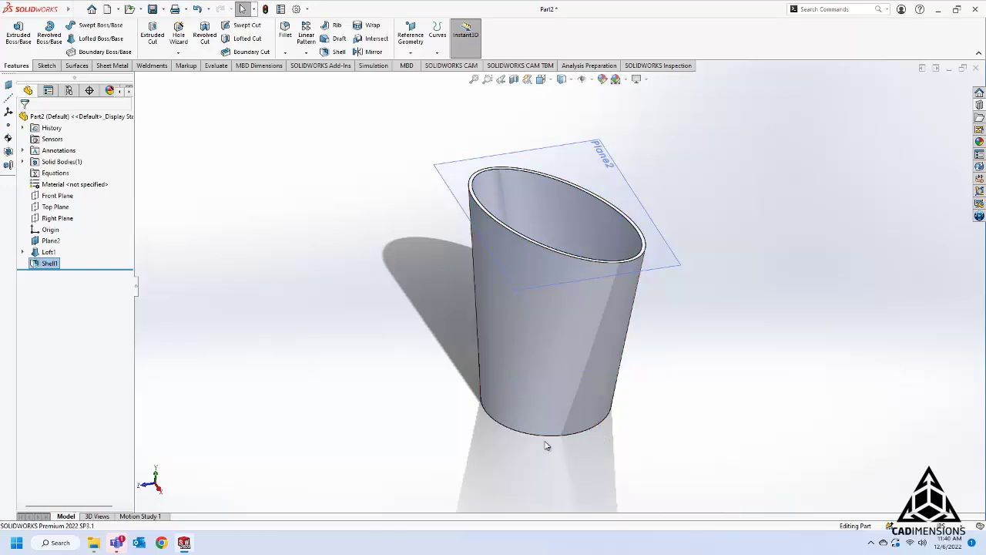
pyautogui.moveTo(544, 445); pyautogui.dragTo(539, 366, button='middle')
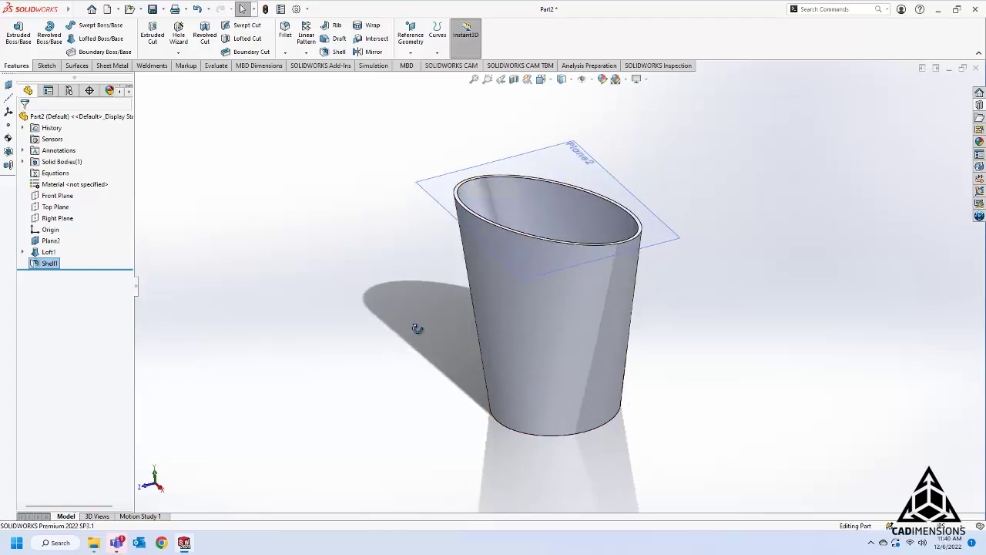